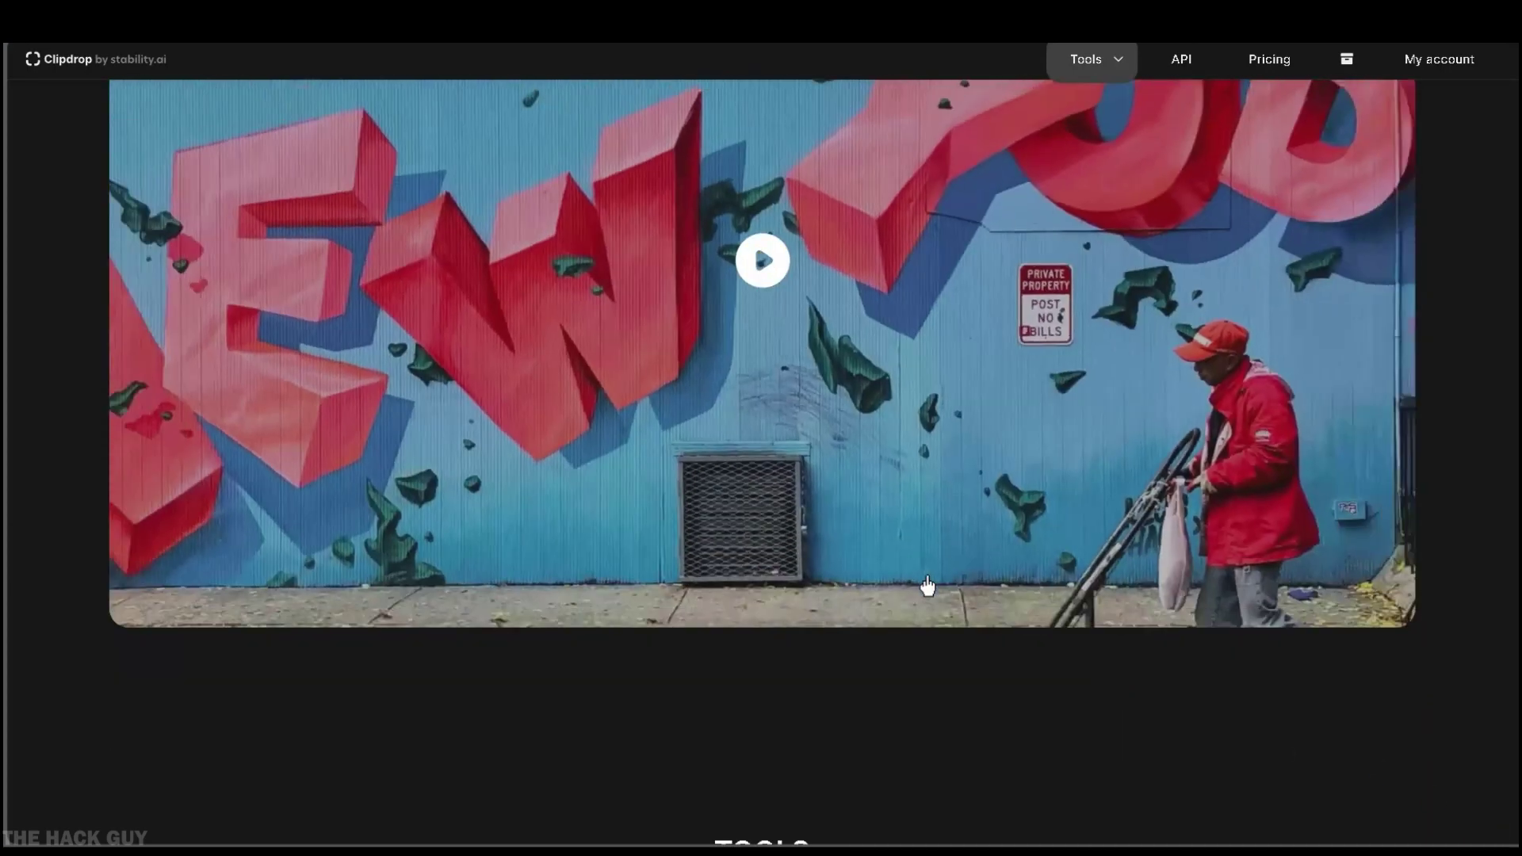
scroll(761, 476, "down", 5)
scroll(761, 476, "down", 2)
scroll(928, 585, "down", 1)
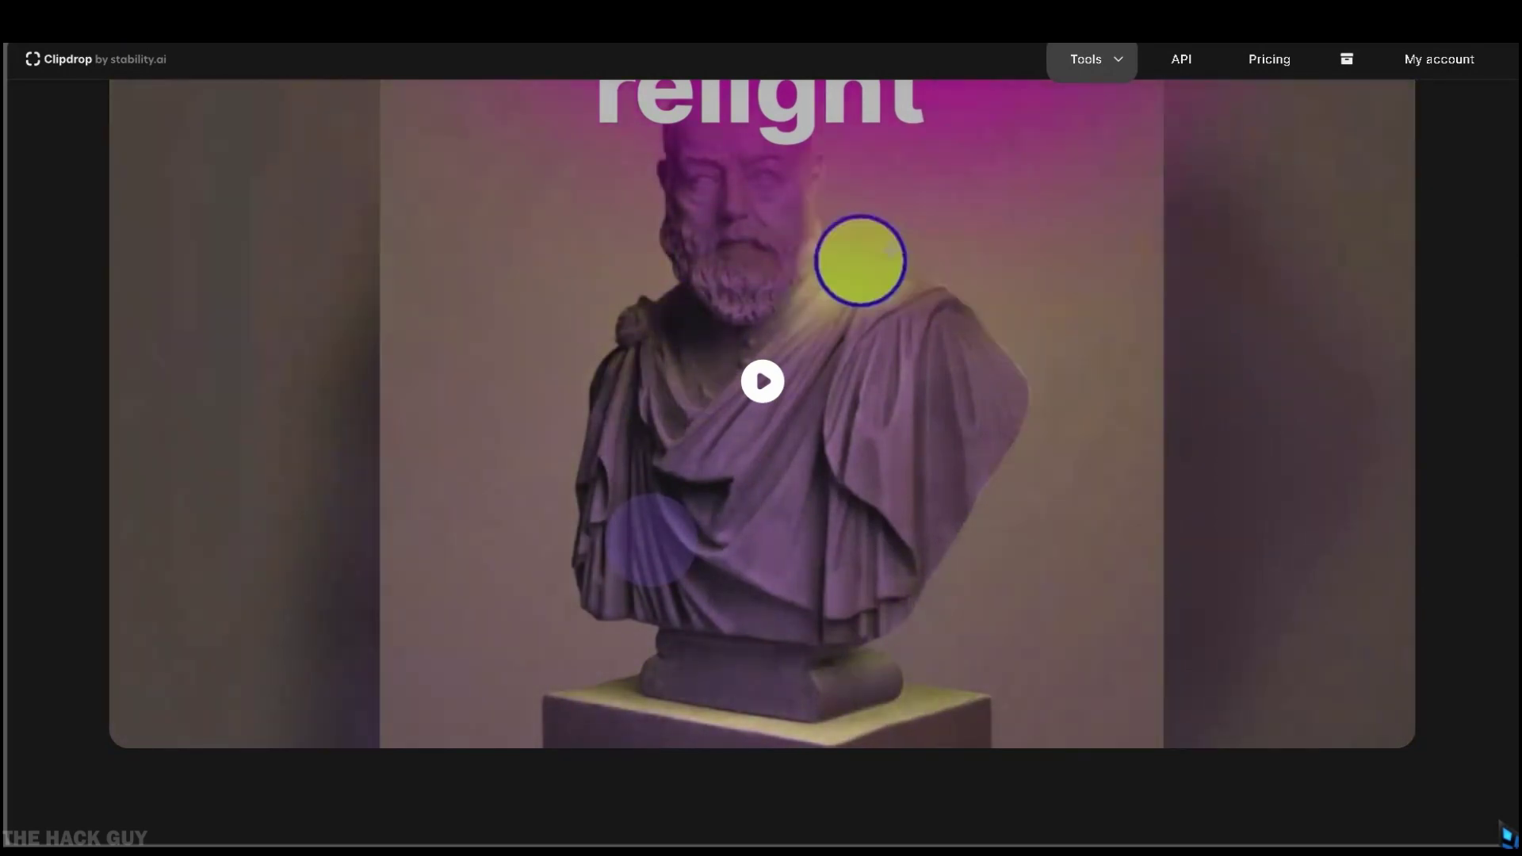
scroll(927, 583, "down", 5)
scroll(927, 584, "down", 3)
scroll(928, 558, "down", 2)
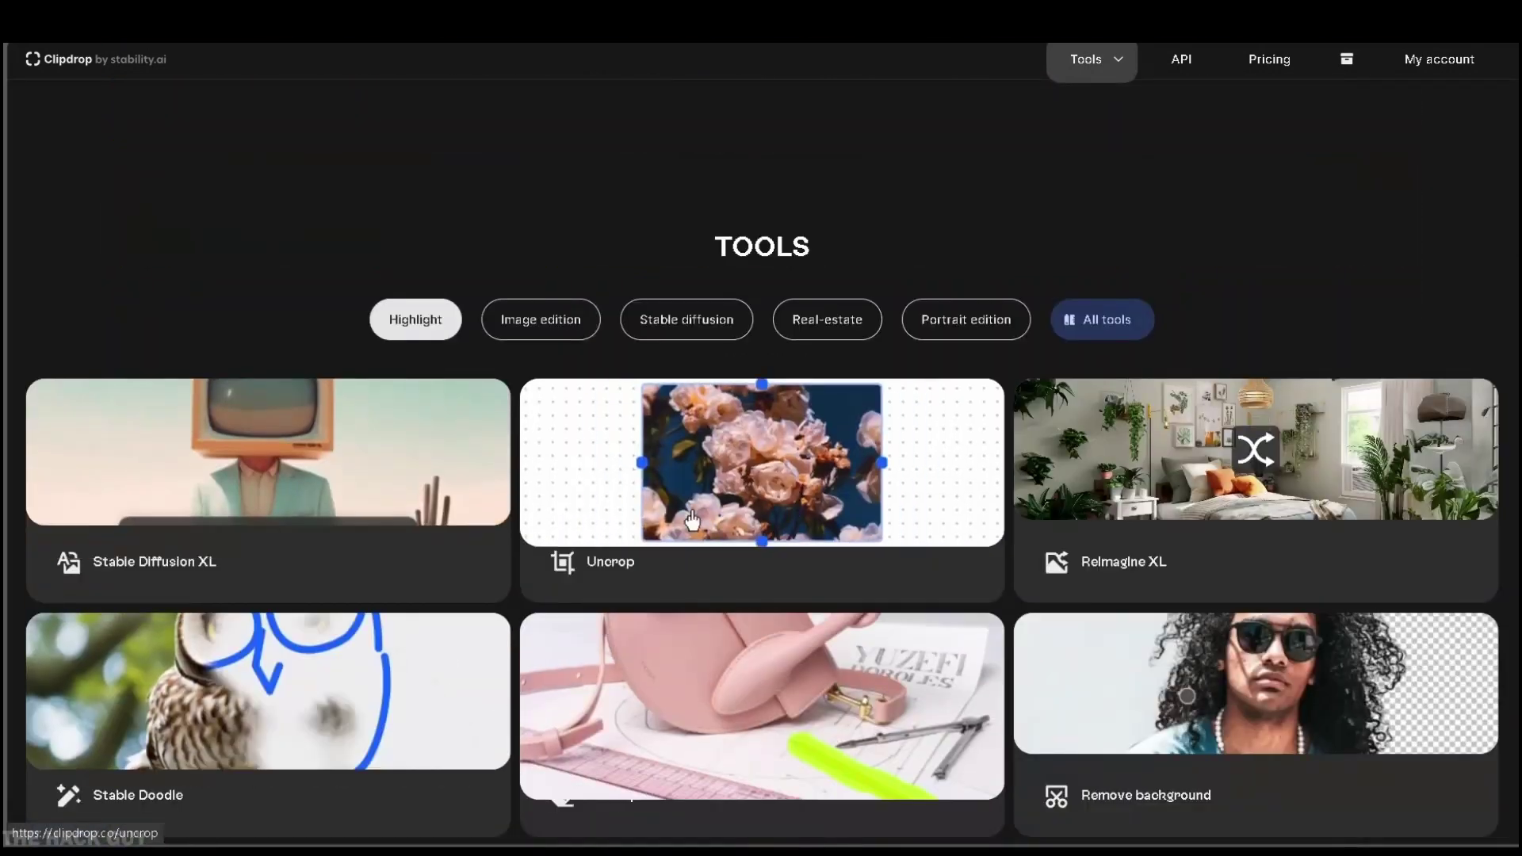
scroll(582, 480, "down", 2)
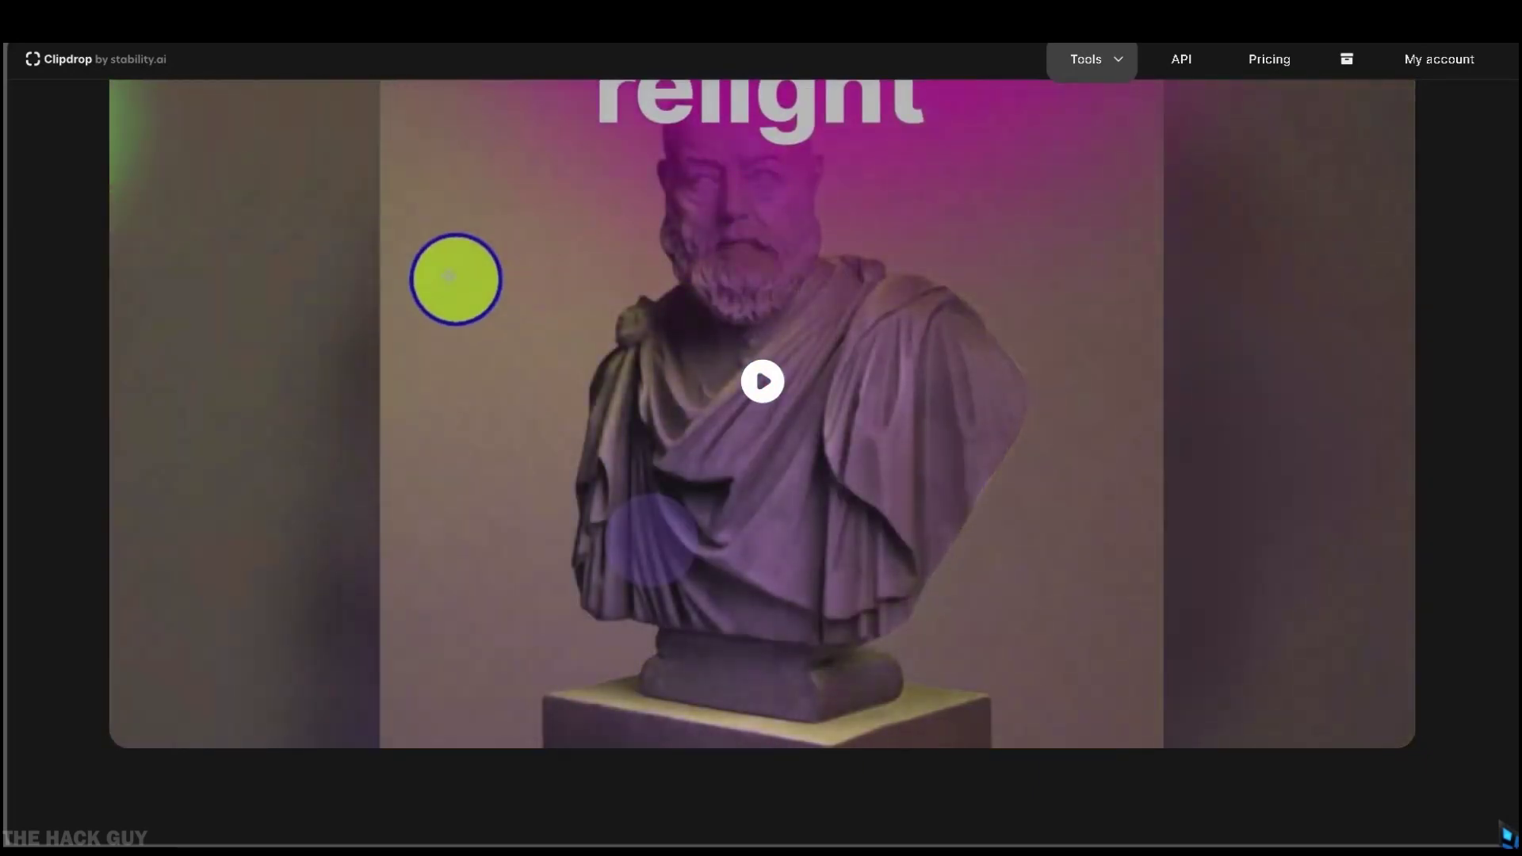
scroll(928, 586, "down", 3)
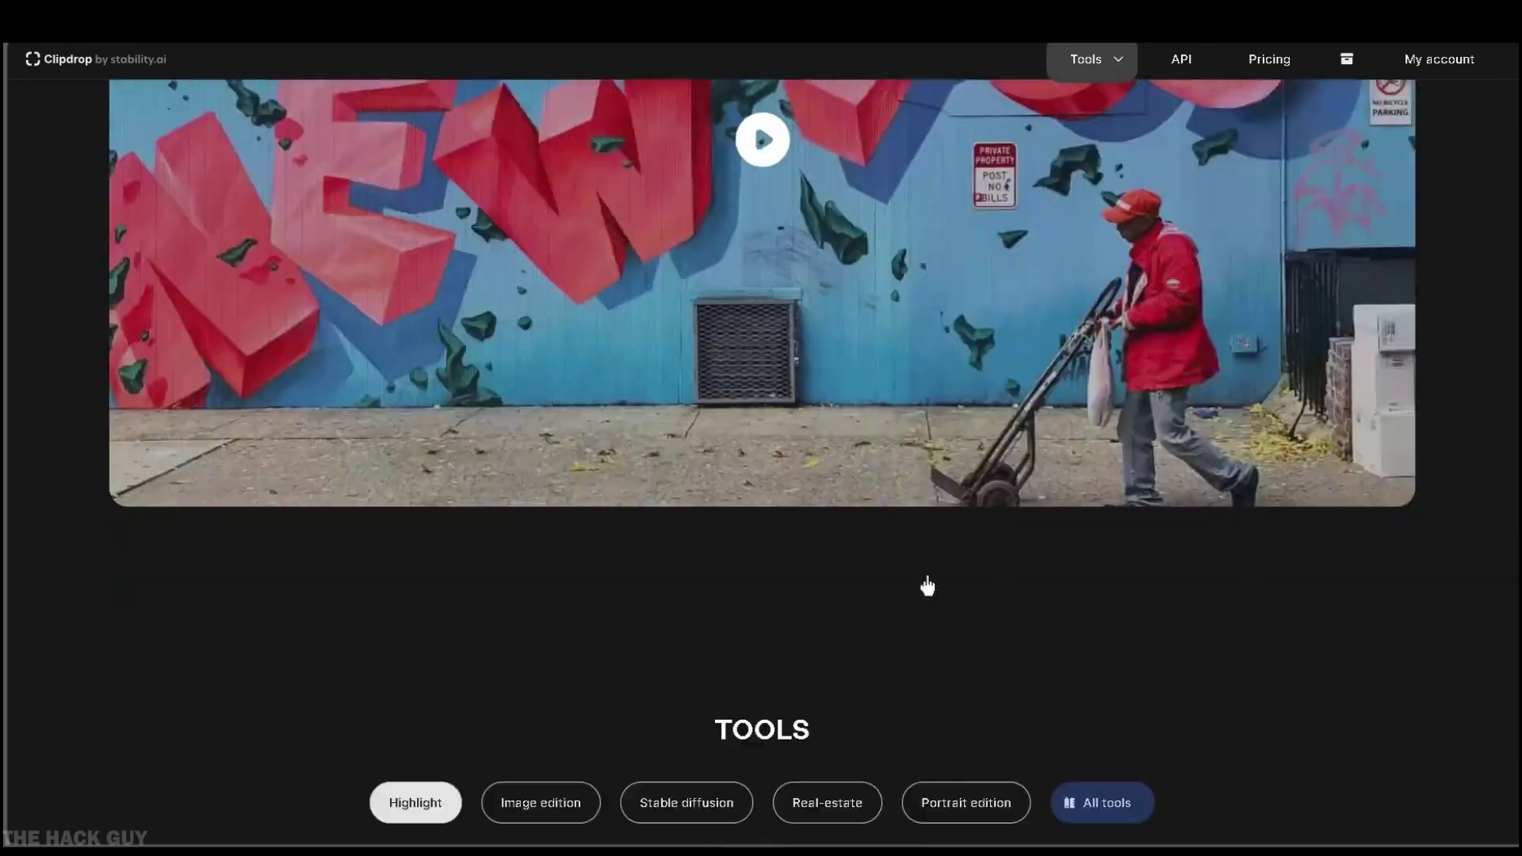
scroll(928, 587, "down", 3)
scroll(927, 586, "down", 2)
scroll(927, 587, "down", 2)
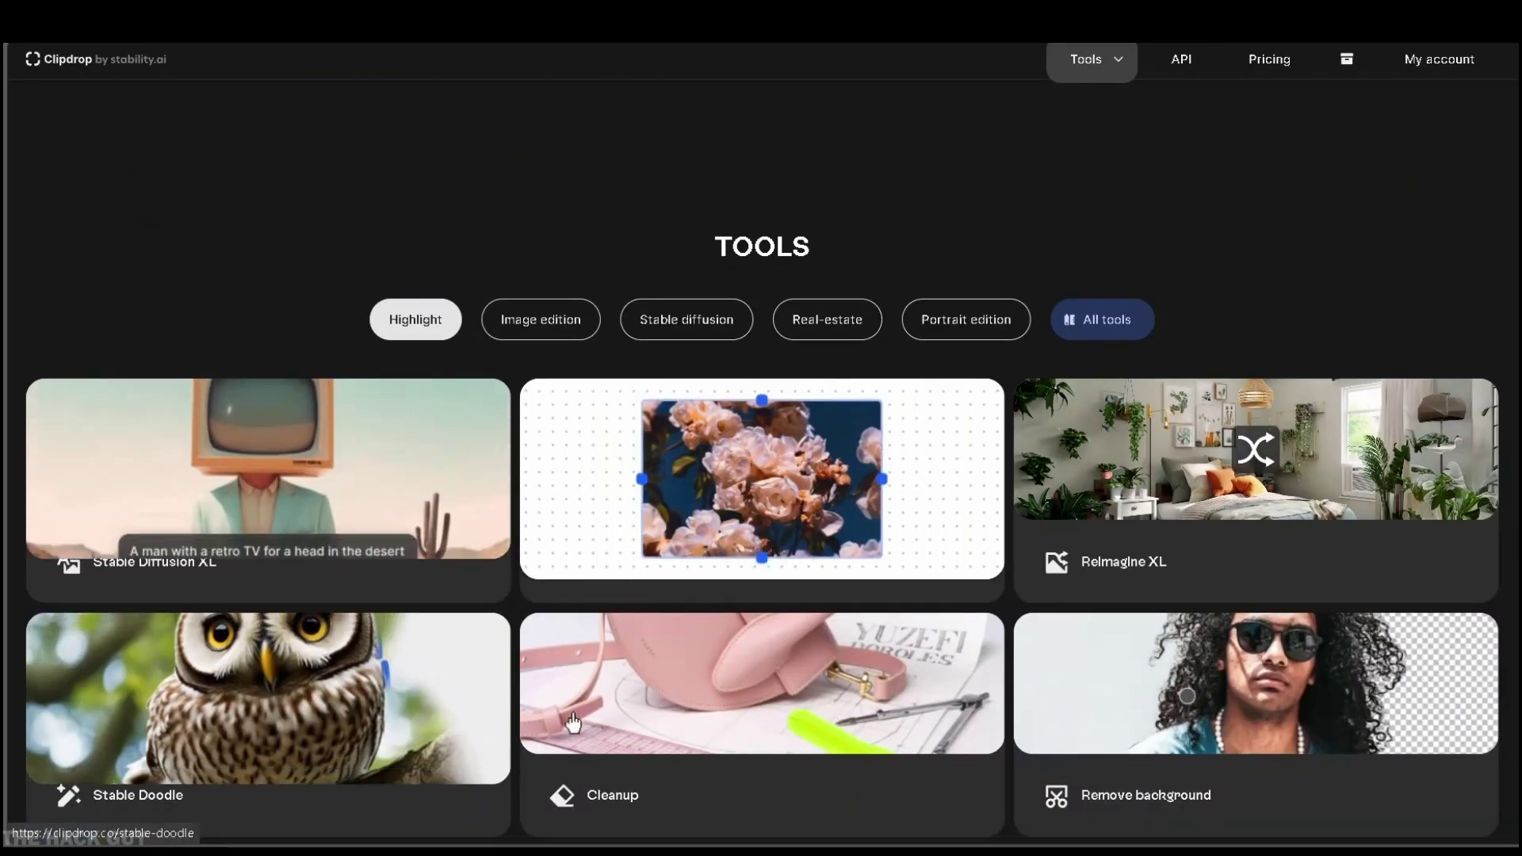
scroll(598, 497, "down", 1)
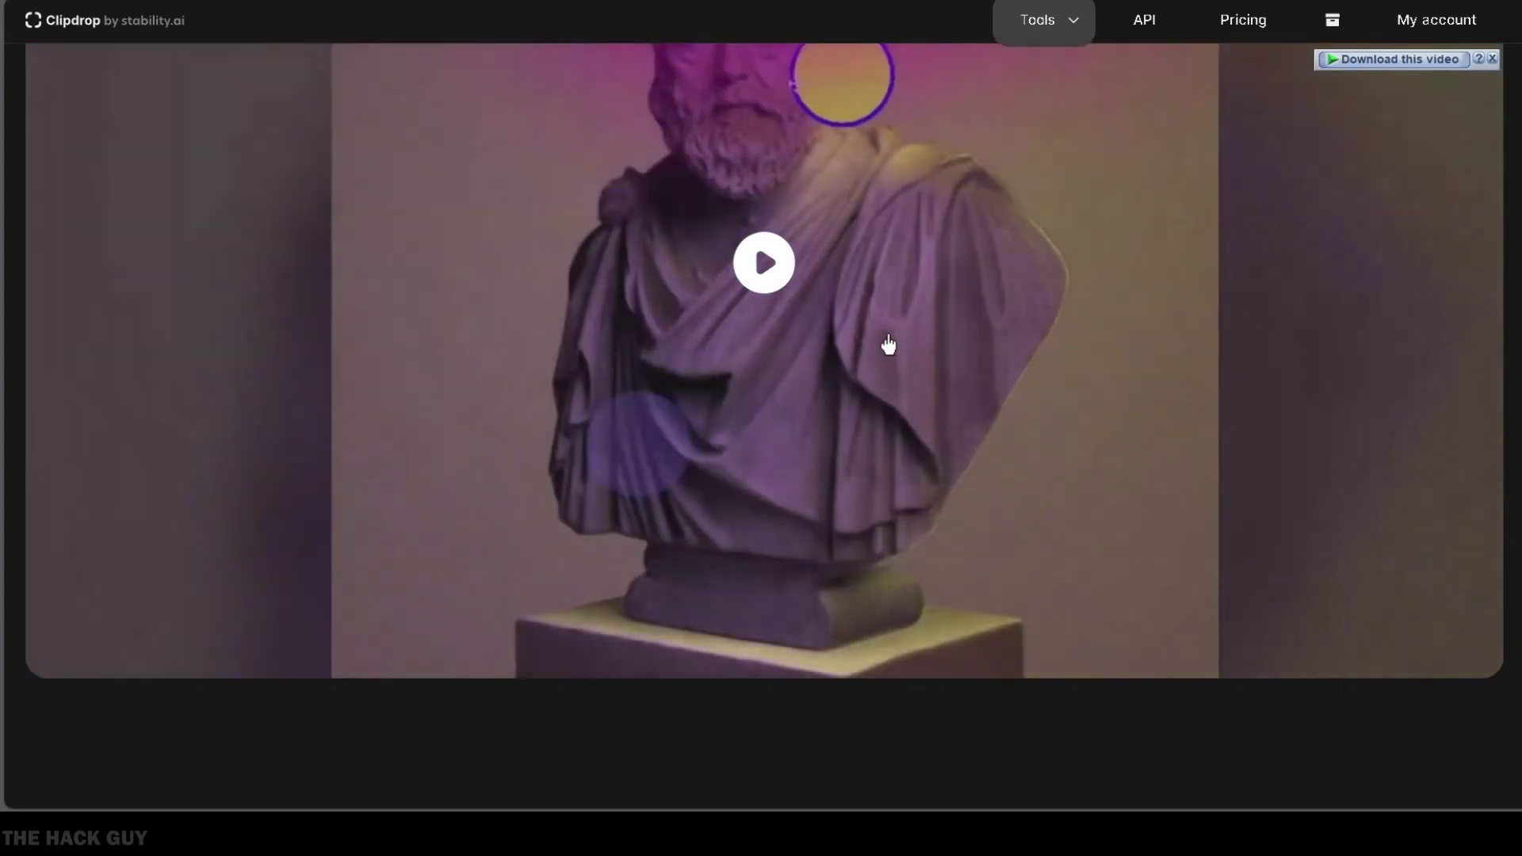
scroll(888, 345, "down", 4)
scroll(889, 345, "down", 3)
scroll(888, 345, "down", 3)
scroll(879, 357, "down", 2)
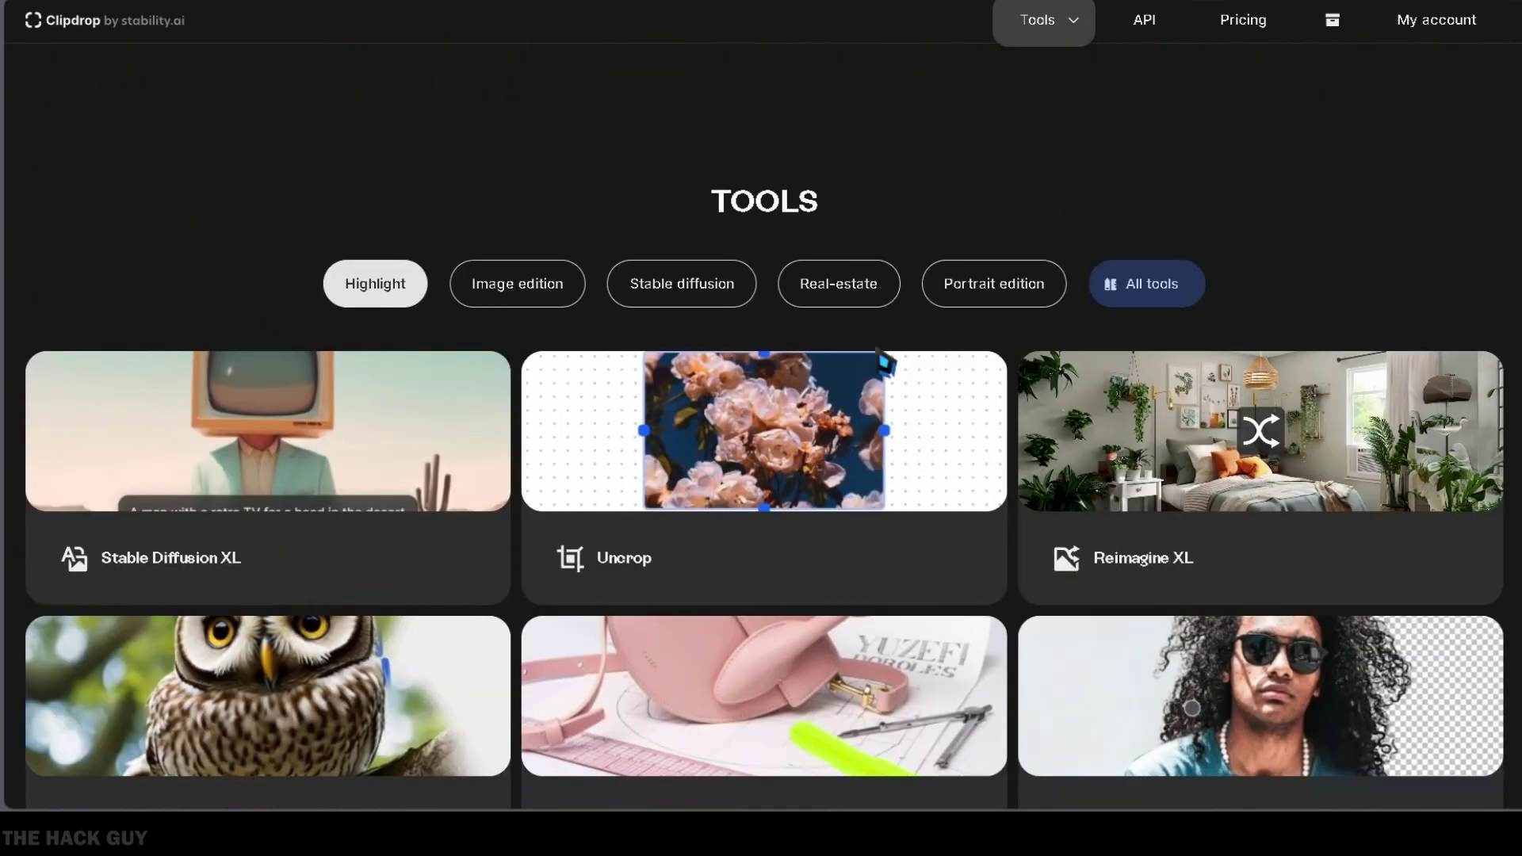
- Load woman-1274056.jpg into the Uncrop tool
left_click(765, 550)
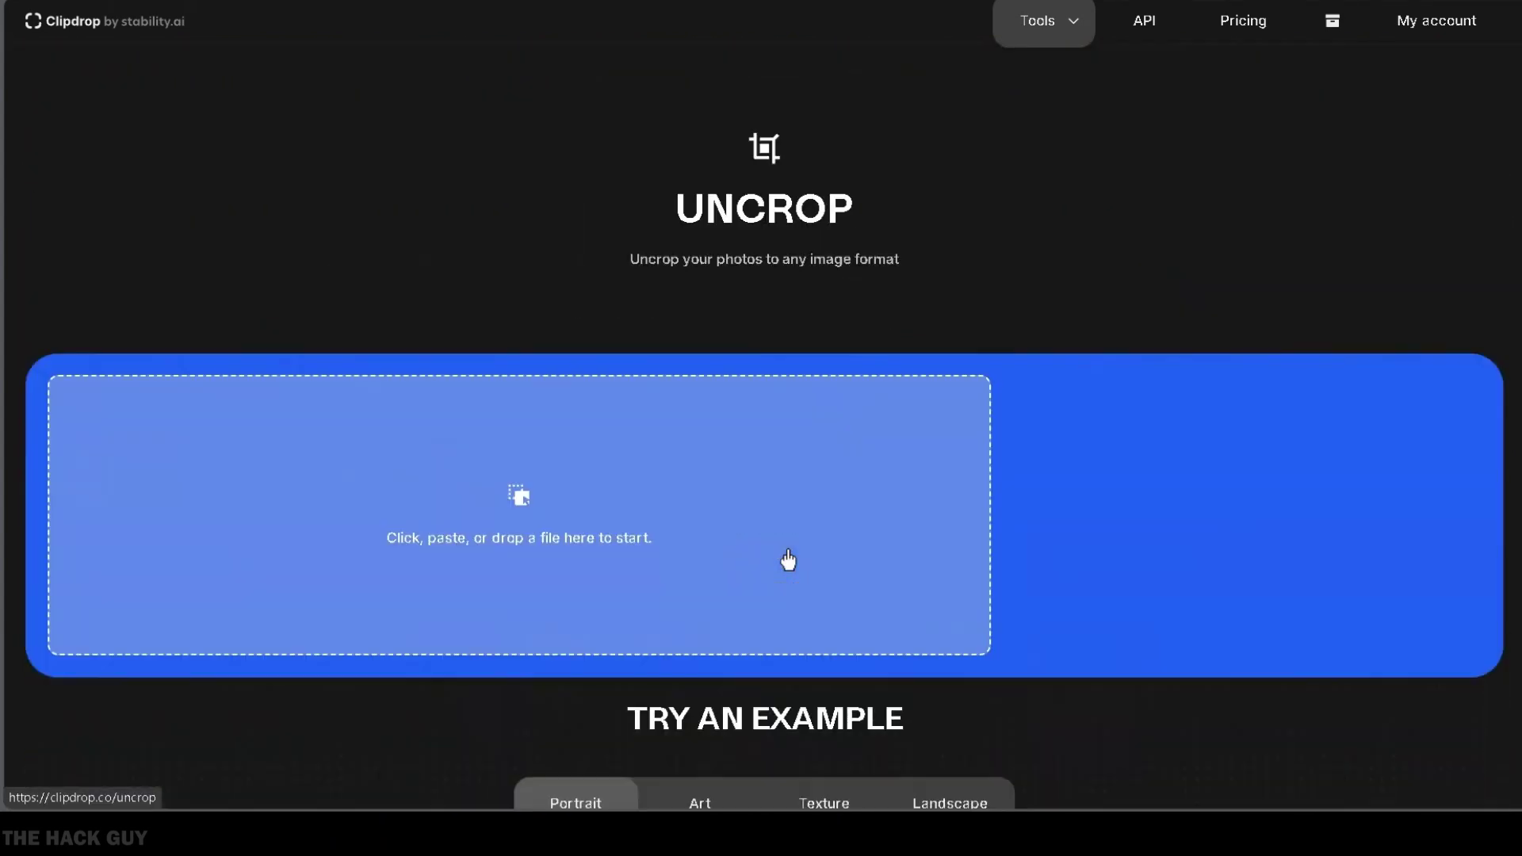
left_click(787, 559)
left_click(741, 536)
left_click(1280, 776)
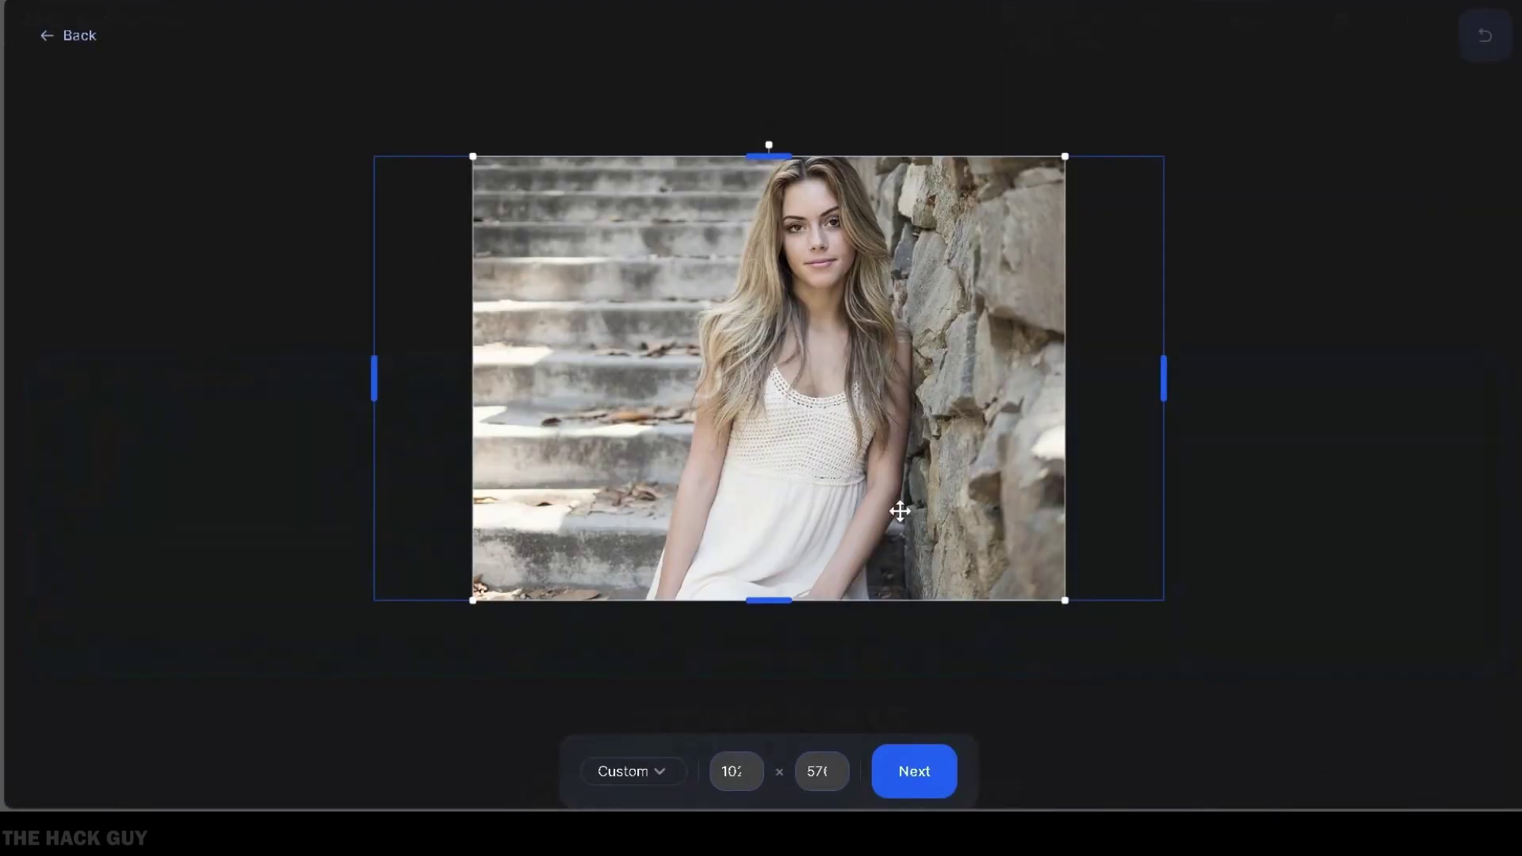
- Extend the canvas on the right, left and top, then generate the expanded images
left_click_drag(1160, 385, 1163, 386)
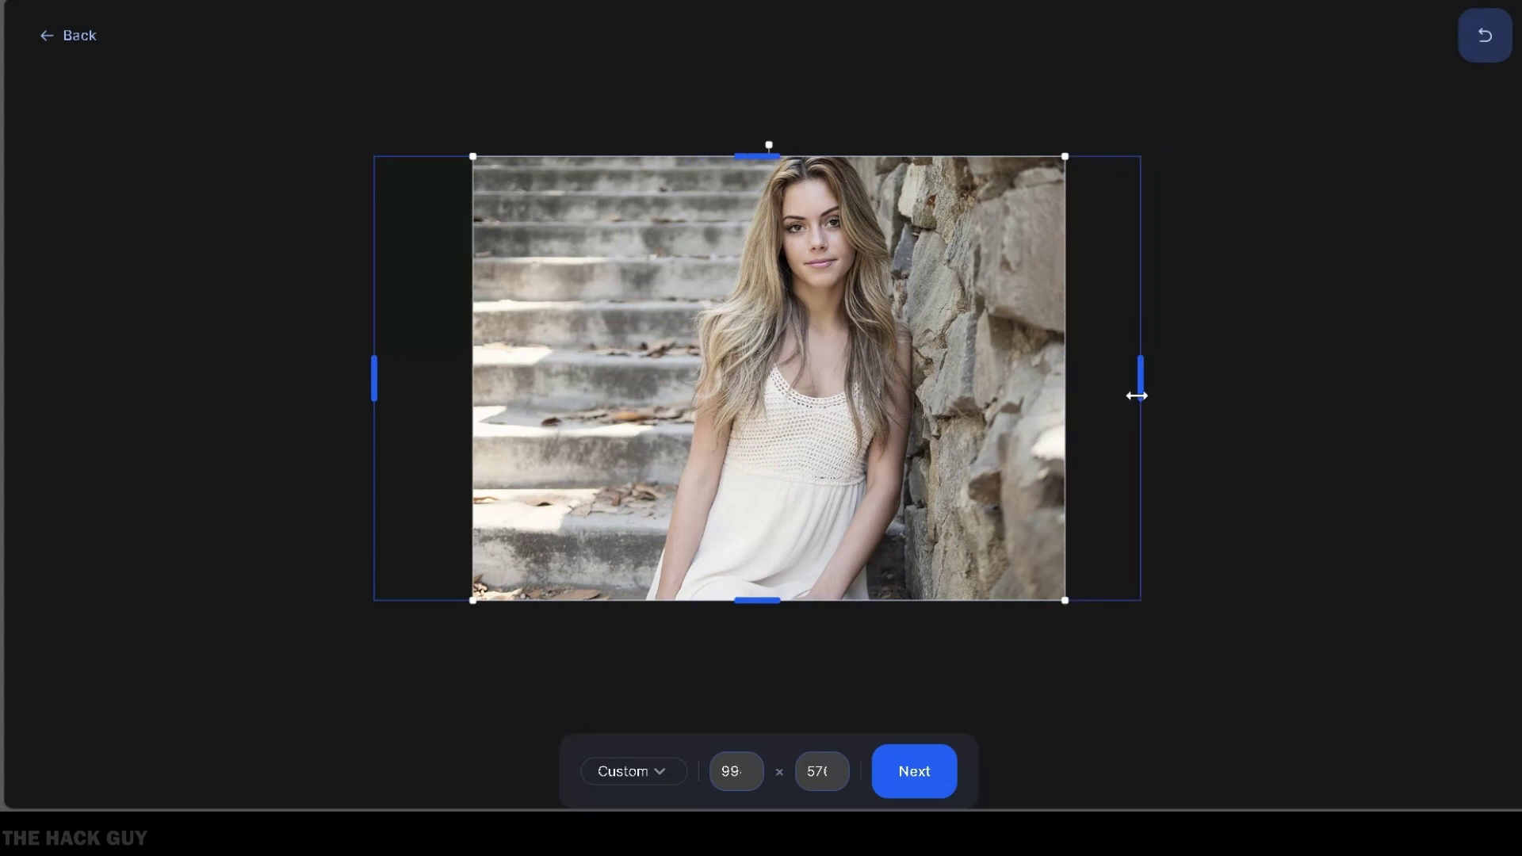
left_click_drag(376, 382, 376, 382)
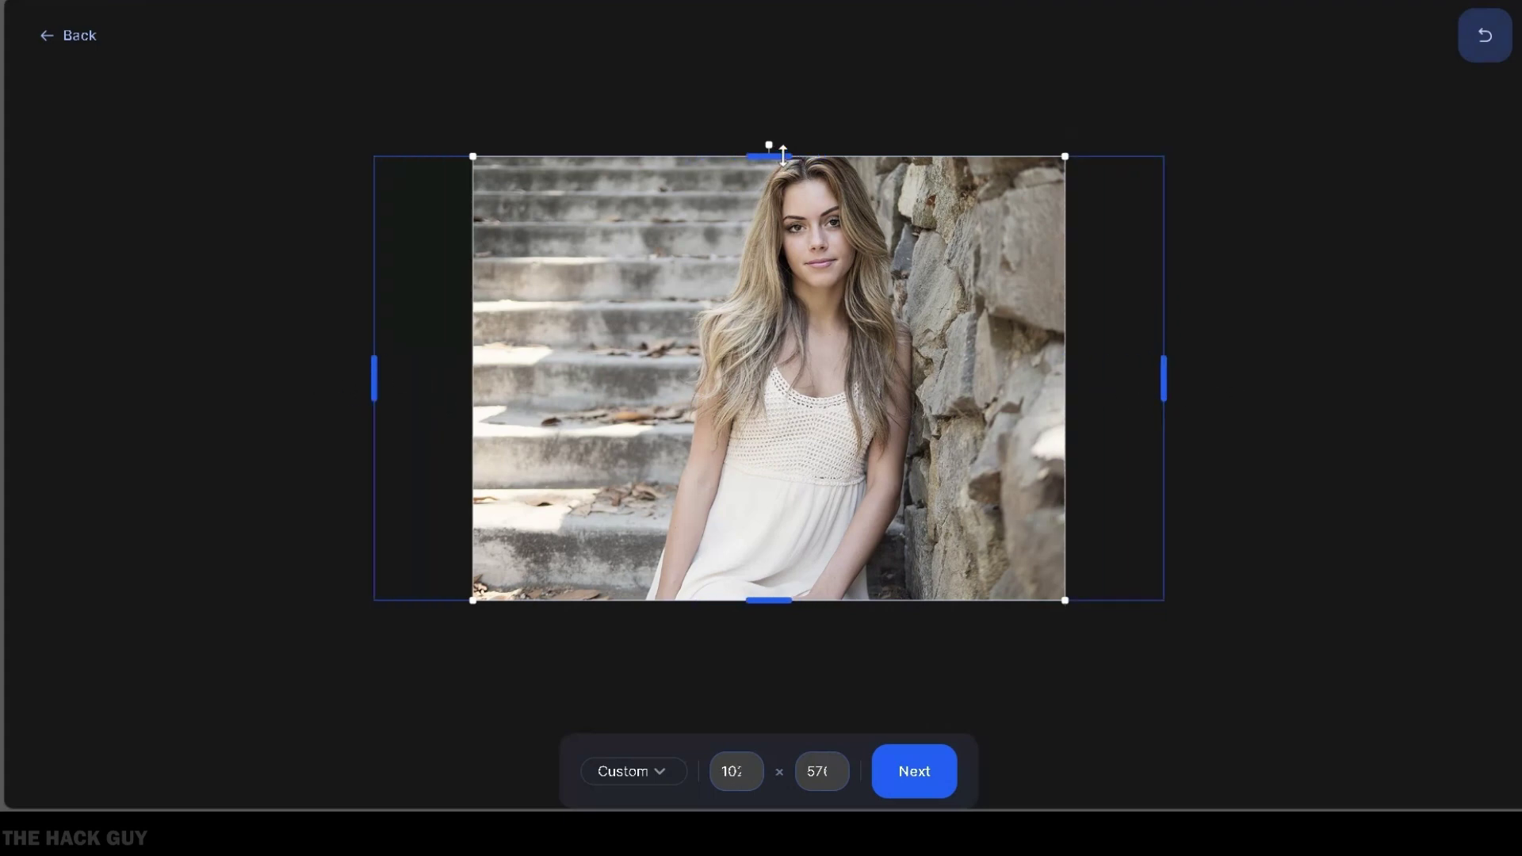
left_click_drag(768, 155, 769, 148)
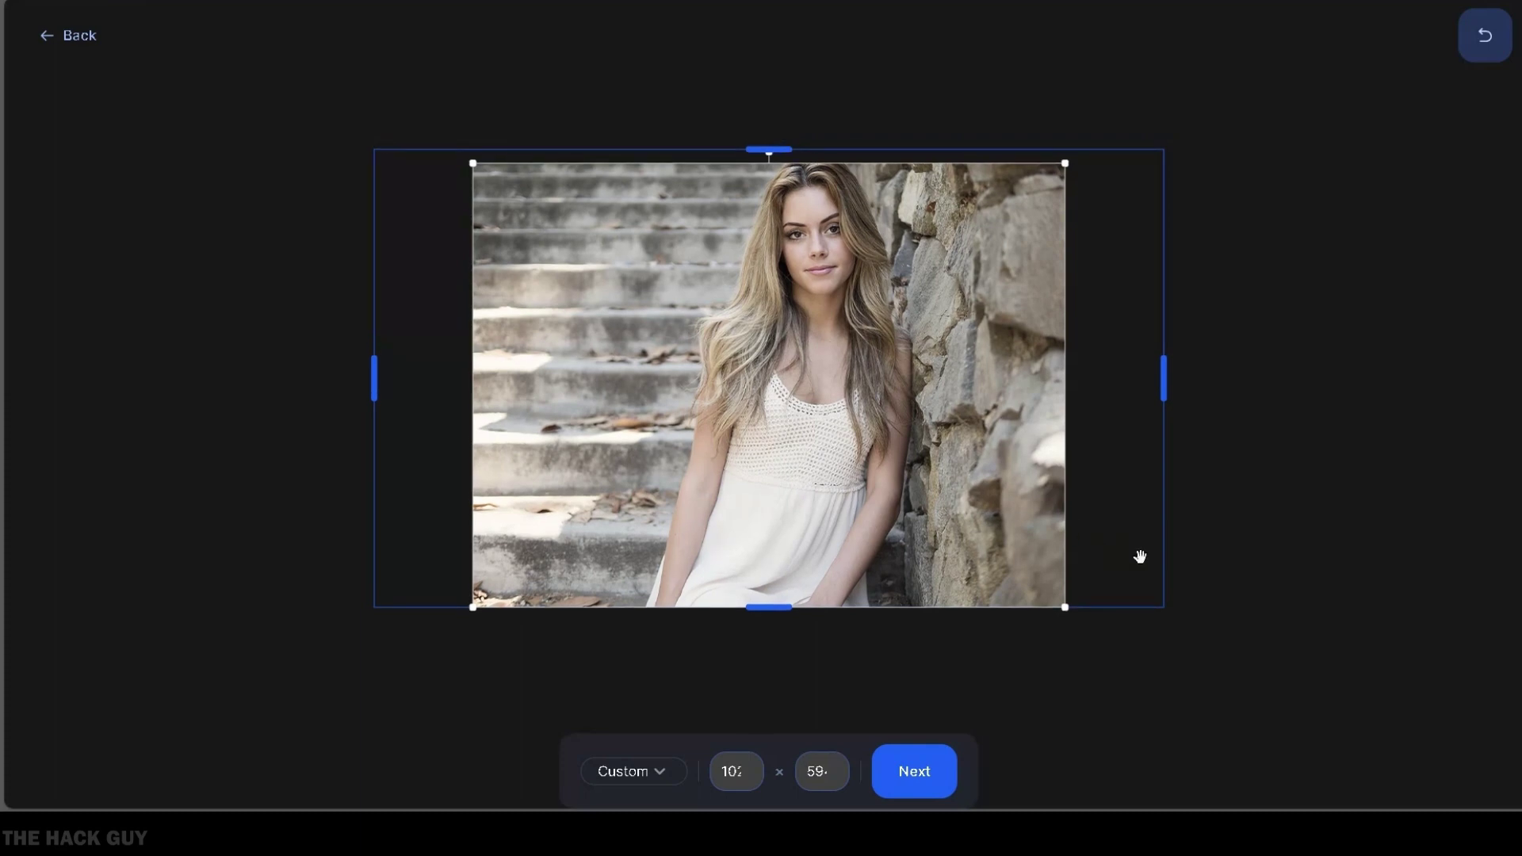
left_click(914, 772)
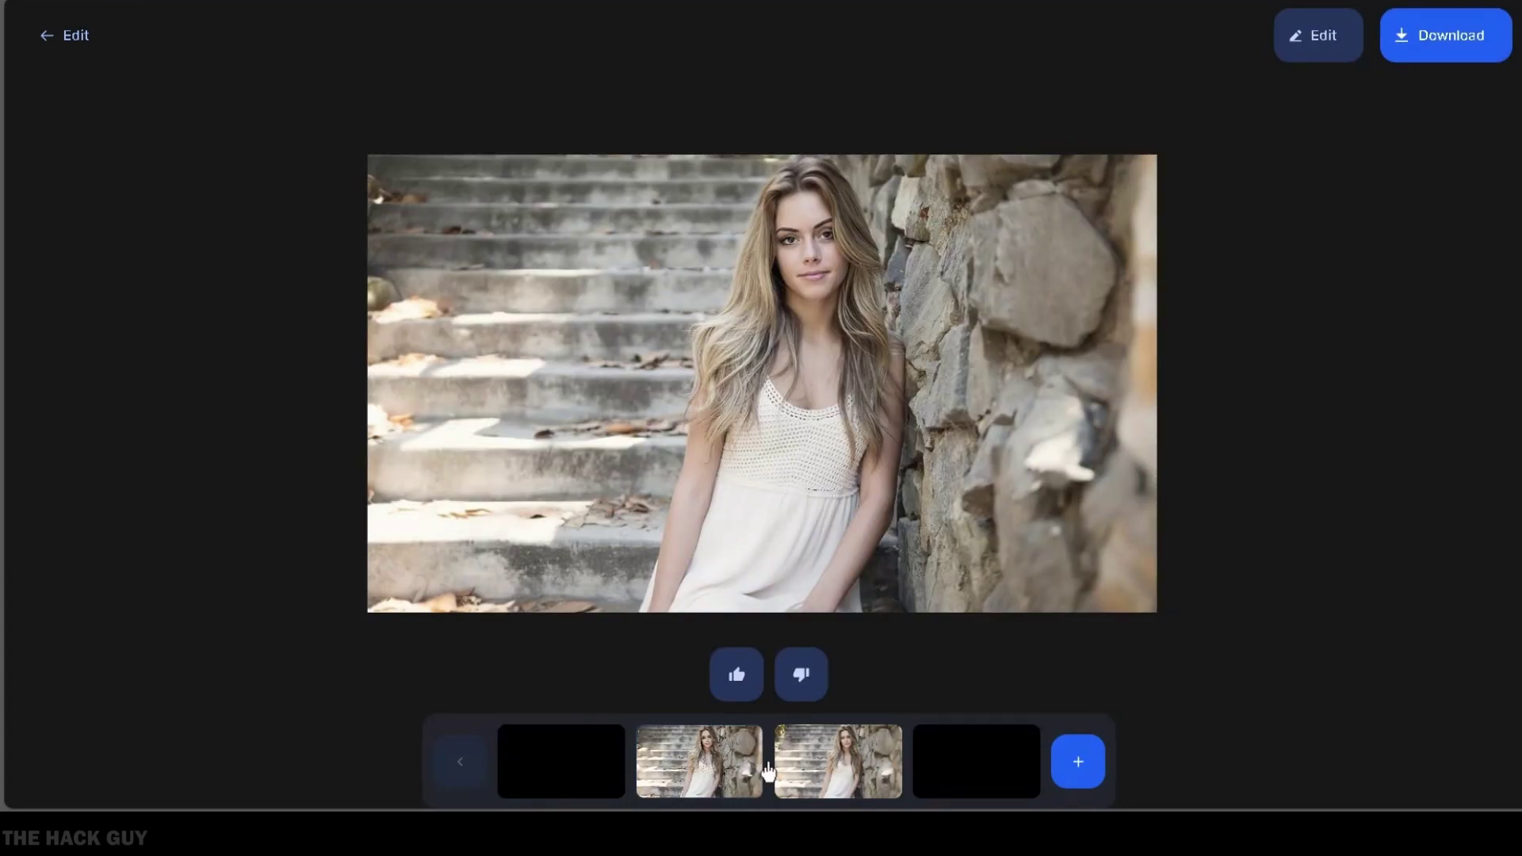
- Compare the expanded variants, generate another batch, and download the fourth variant
left_click(826, 774)
left_click(738, 766)
left_click(821, 767)
left_click(743, 771)
left_click(819, 763)
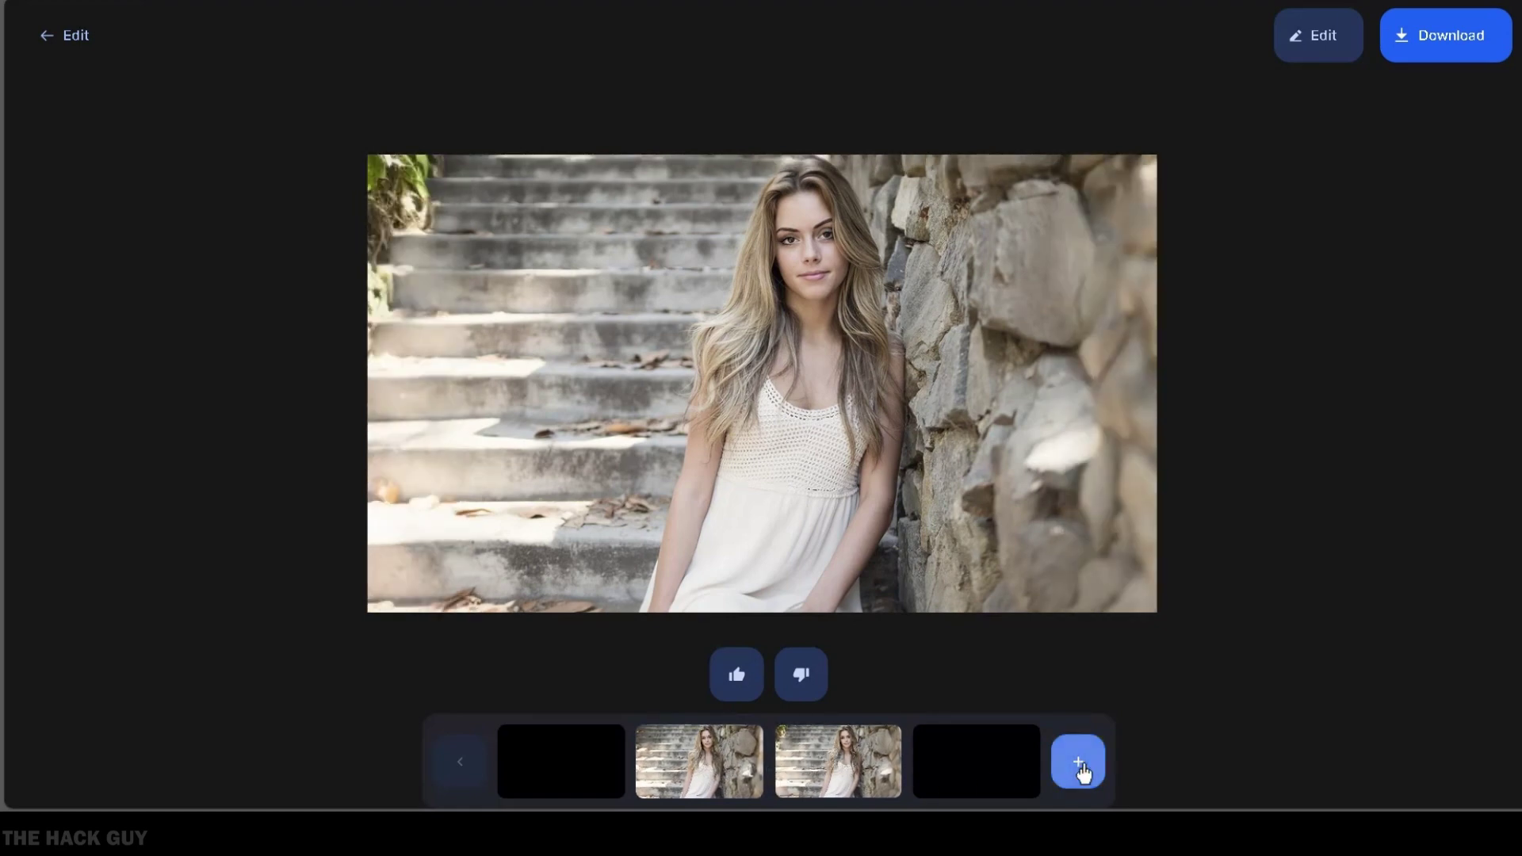
left_click(1082, 770)
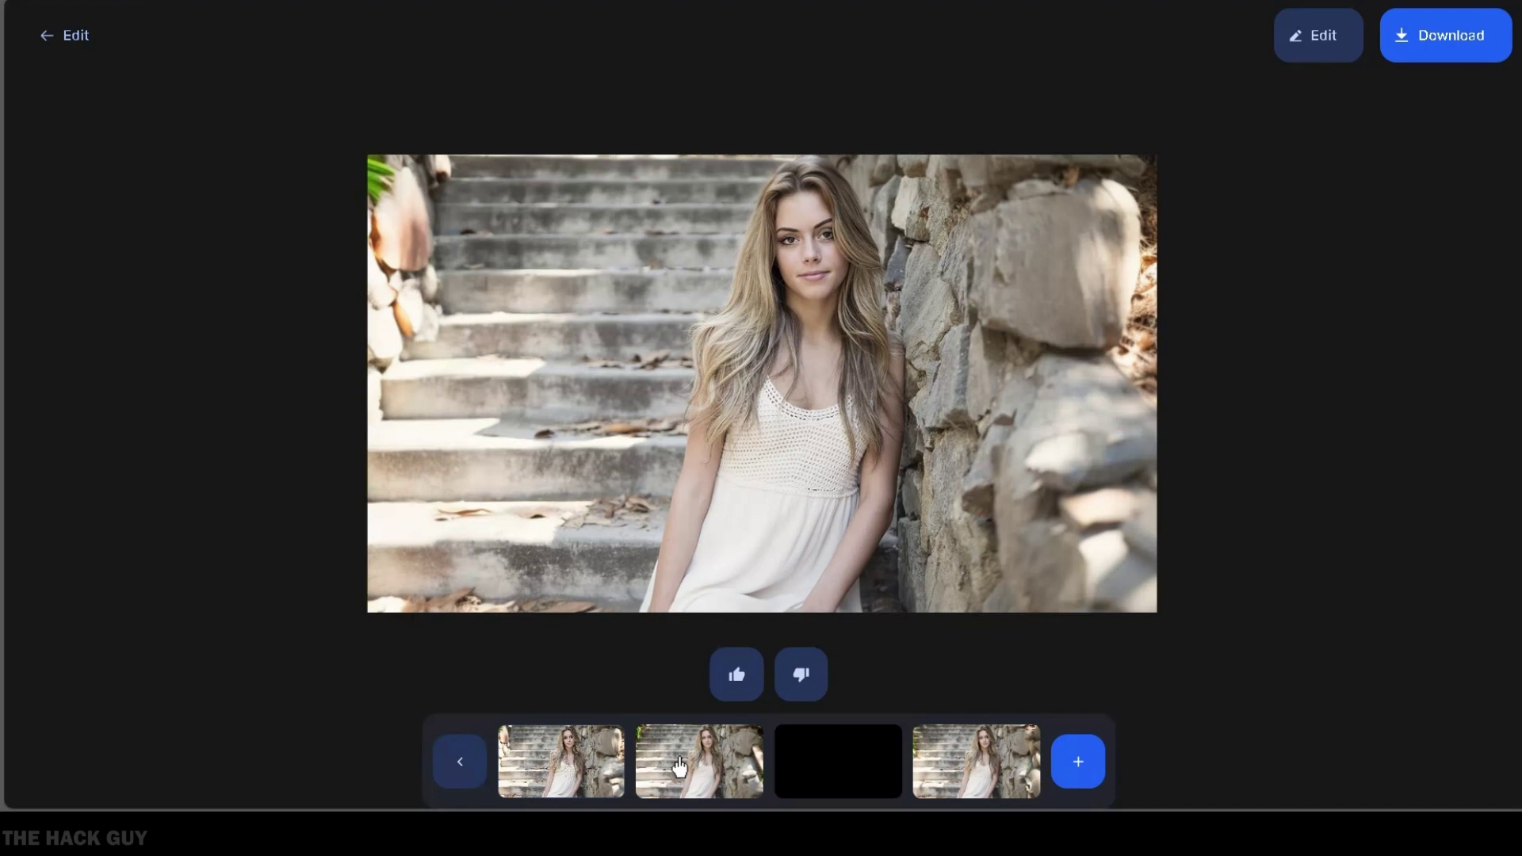
left_click(678, 767)
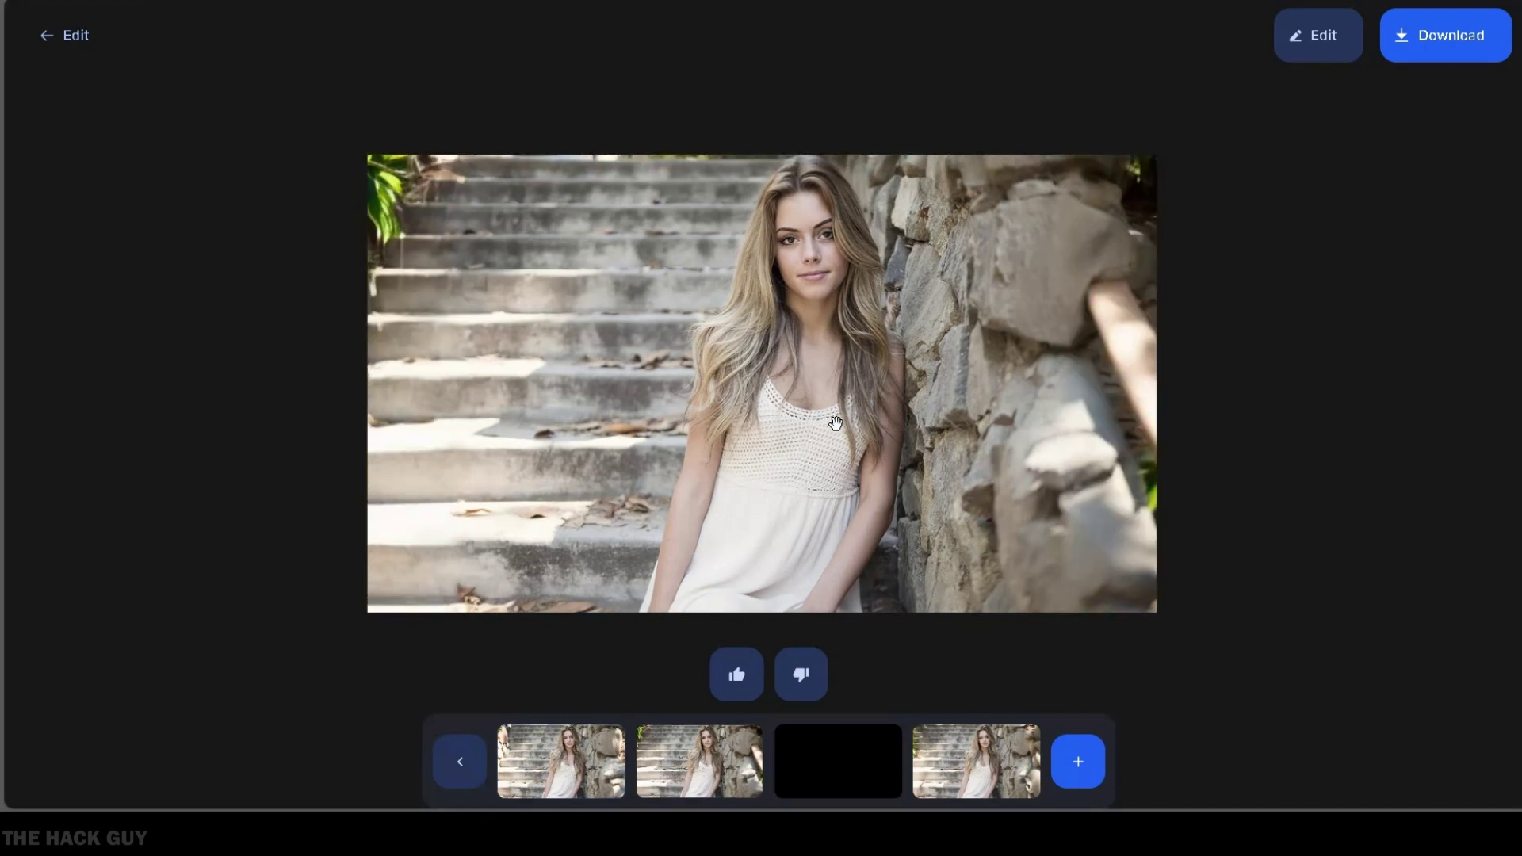
left_click_drag(1056, 546, 1108, 530)
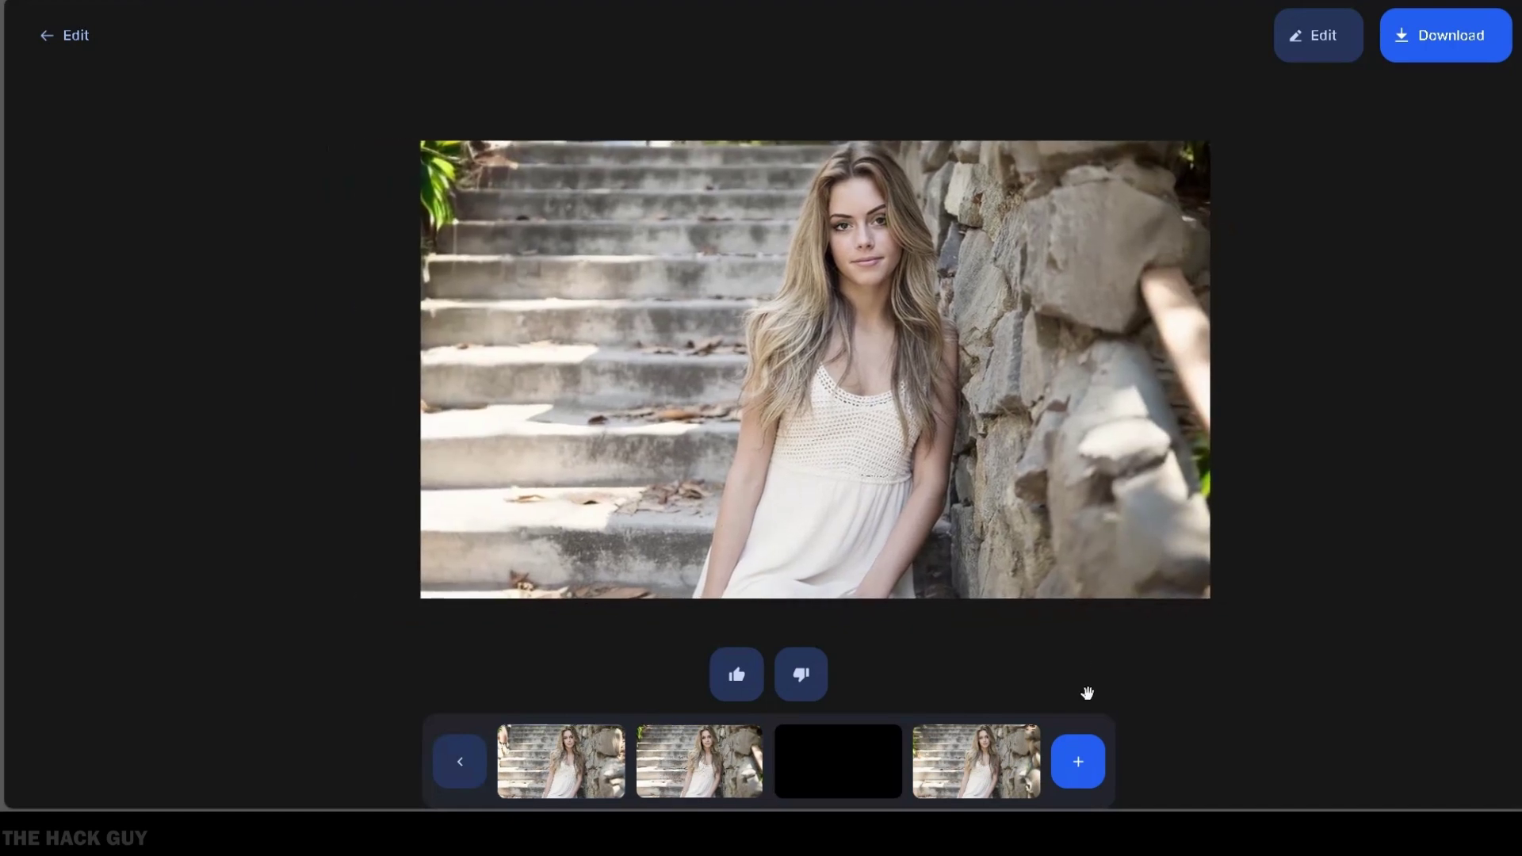
left_click(1004, 773)
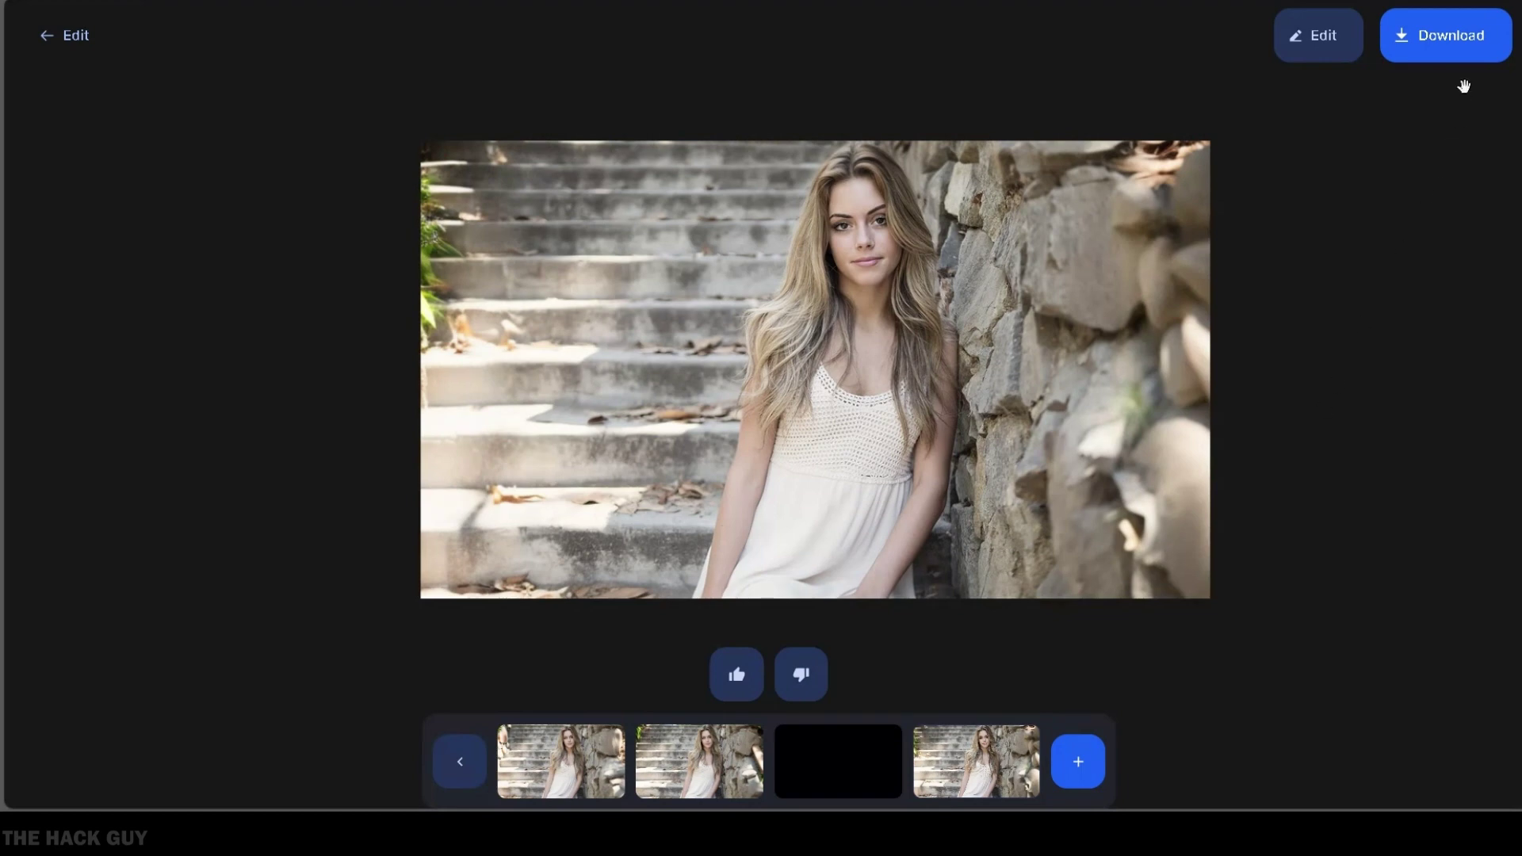
left_click(1456, 36)
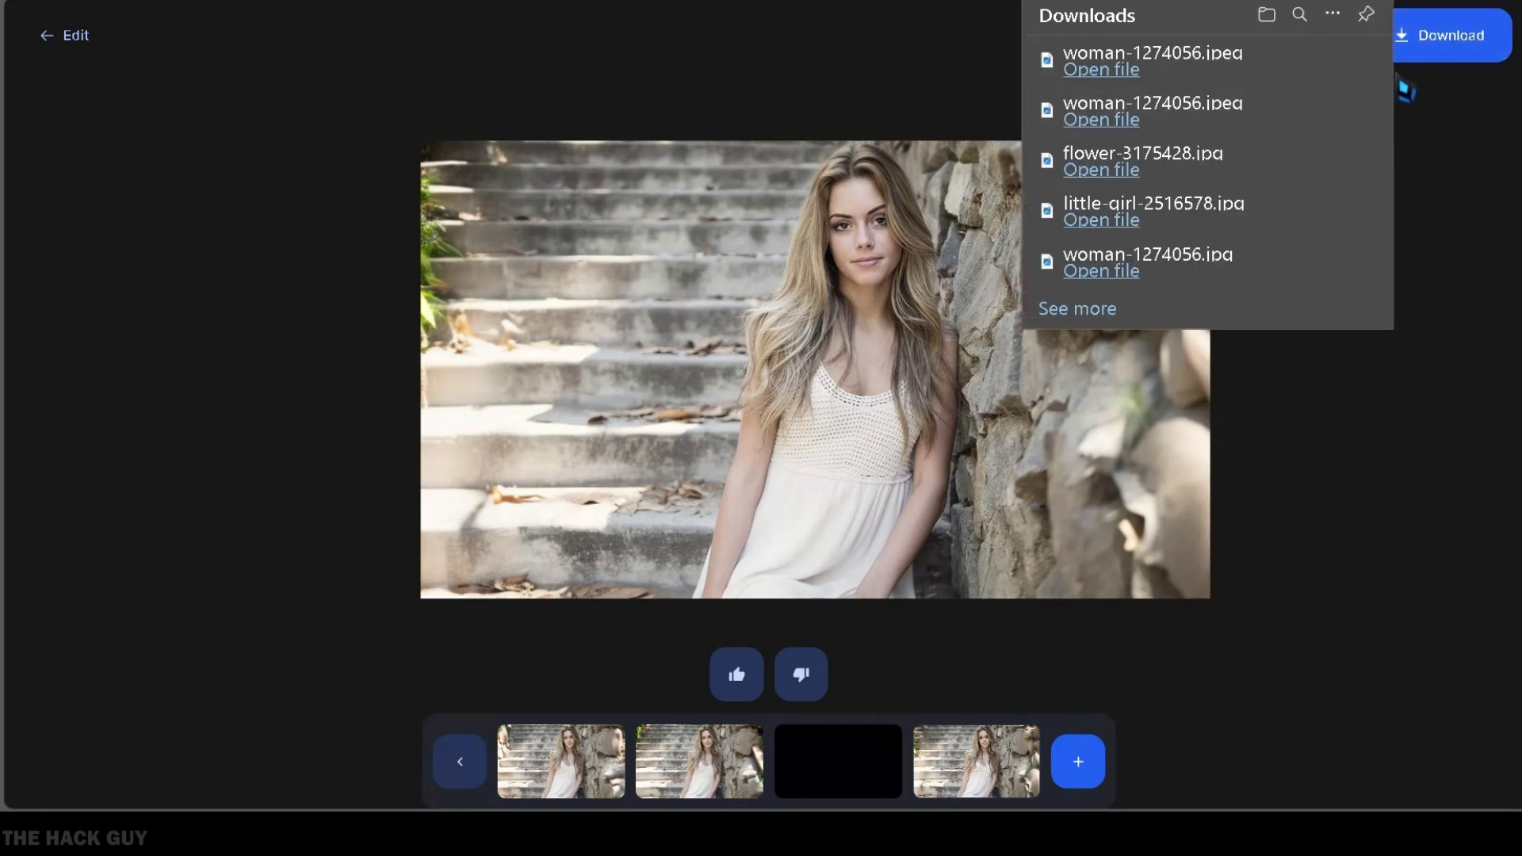
left_click(1423, 160)
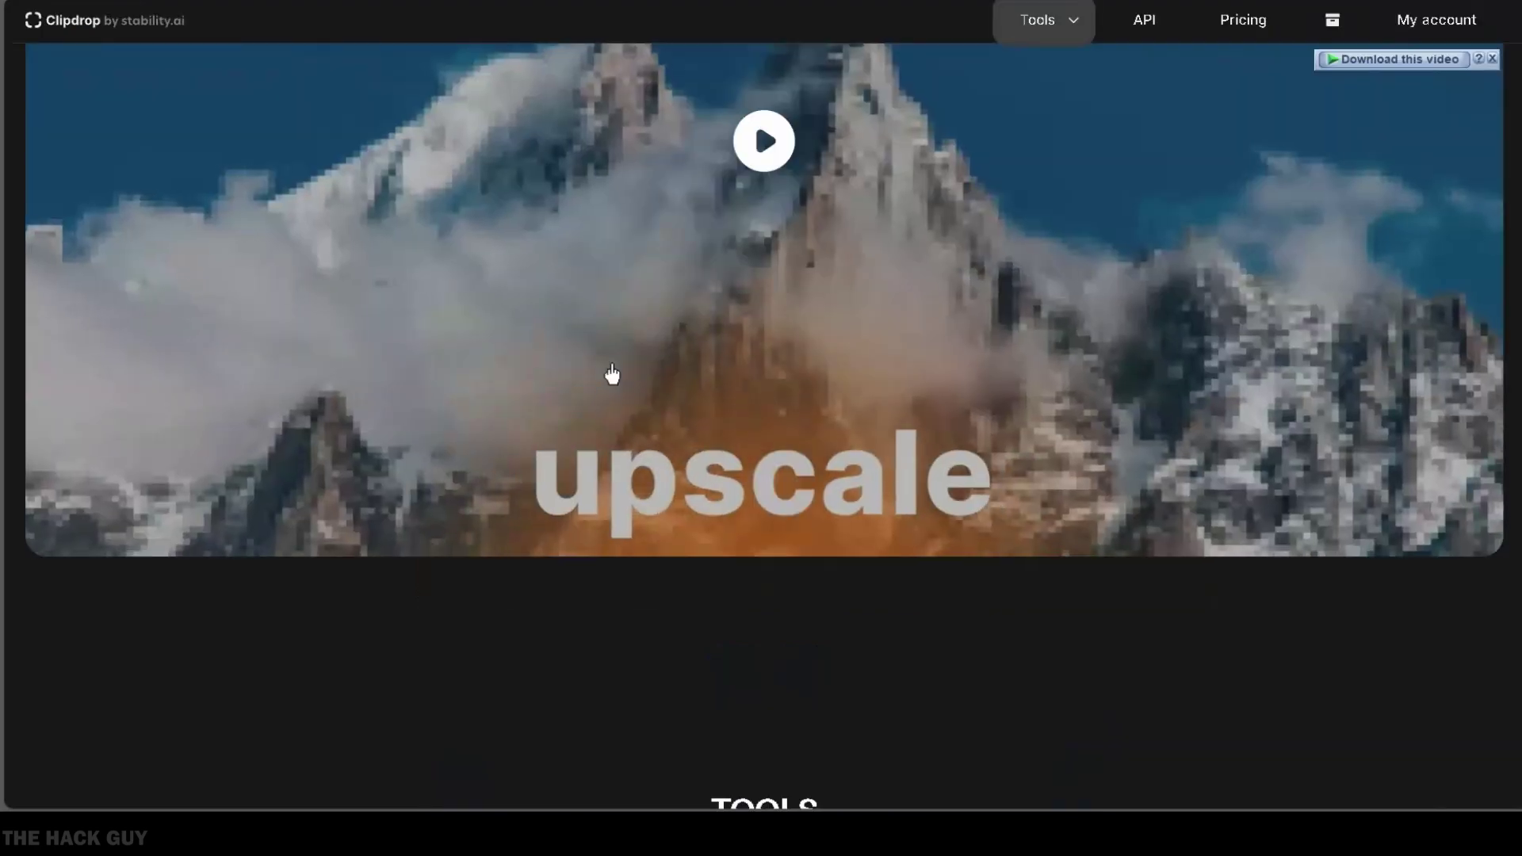
scroll(612, 367, "down", 4)
scroll(611, 367, "down", 4)
scroll(611, 367, "down", 3)
mouse_move(764, 376)
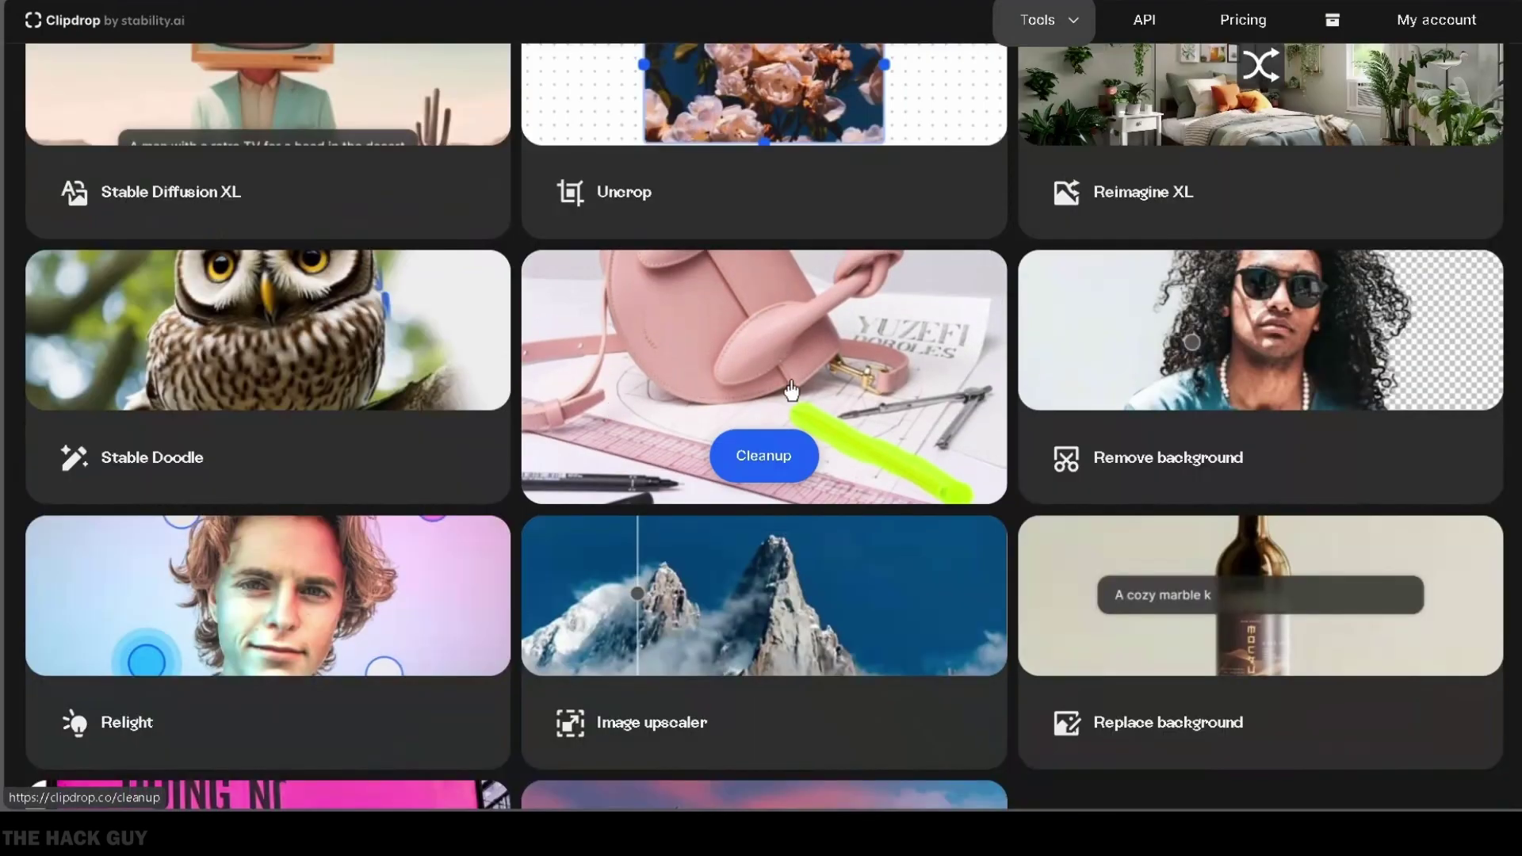
- Start a Cleanup upload with the flower-in-vase photo flower-3175428.jpg
left_click(771, 451)
left_click(660, 520)
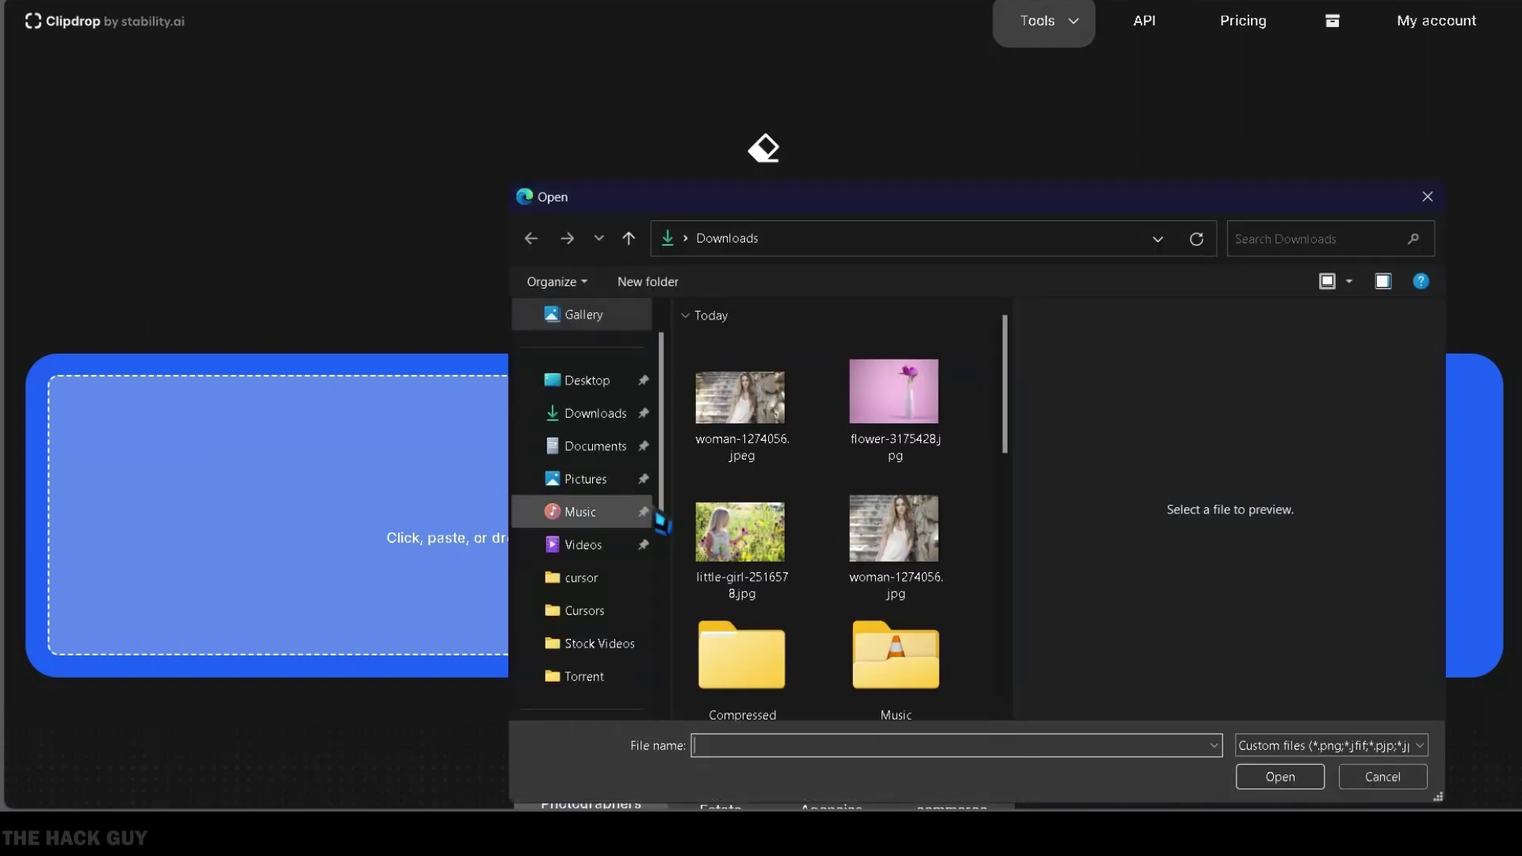
left_click(895, 392)
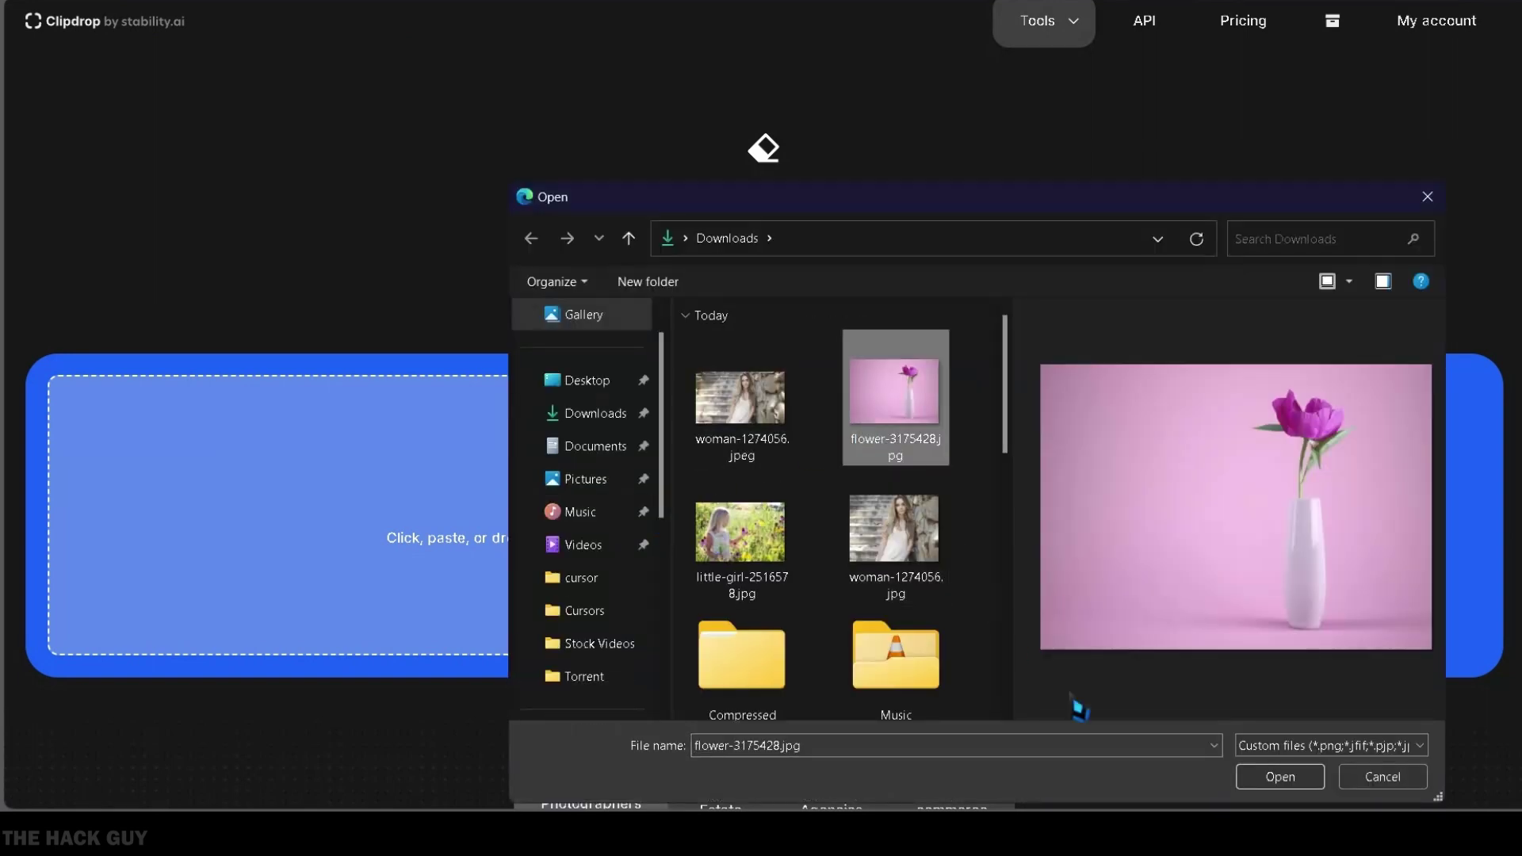
- Load the flower photo, brush out the stem and flower head, and download the cleaned vase
left_click(1281, 777)
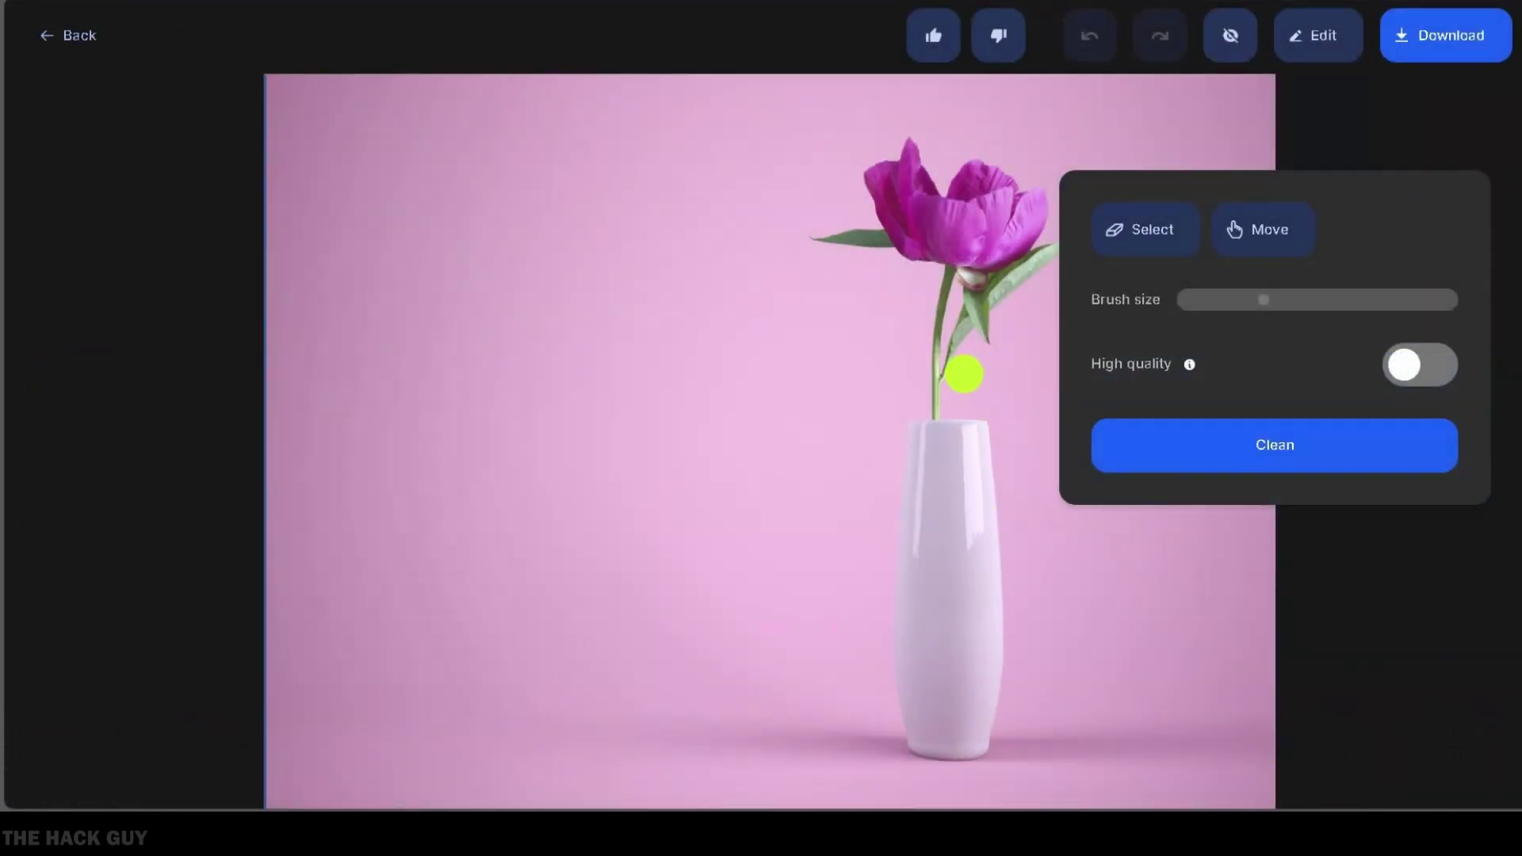
left_click_drag(945, 343, 1053, 244)
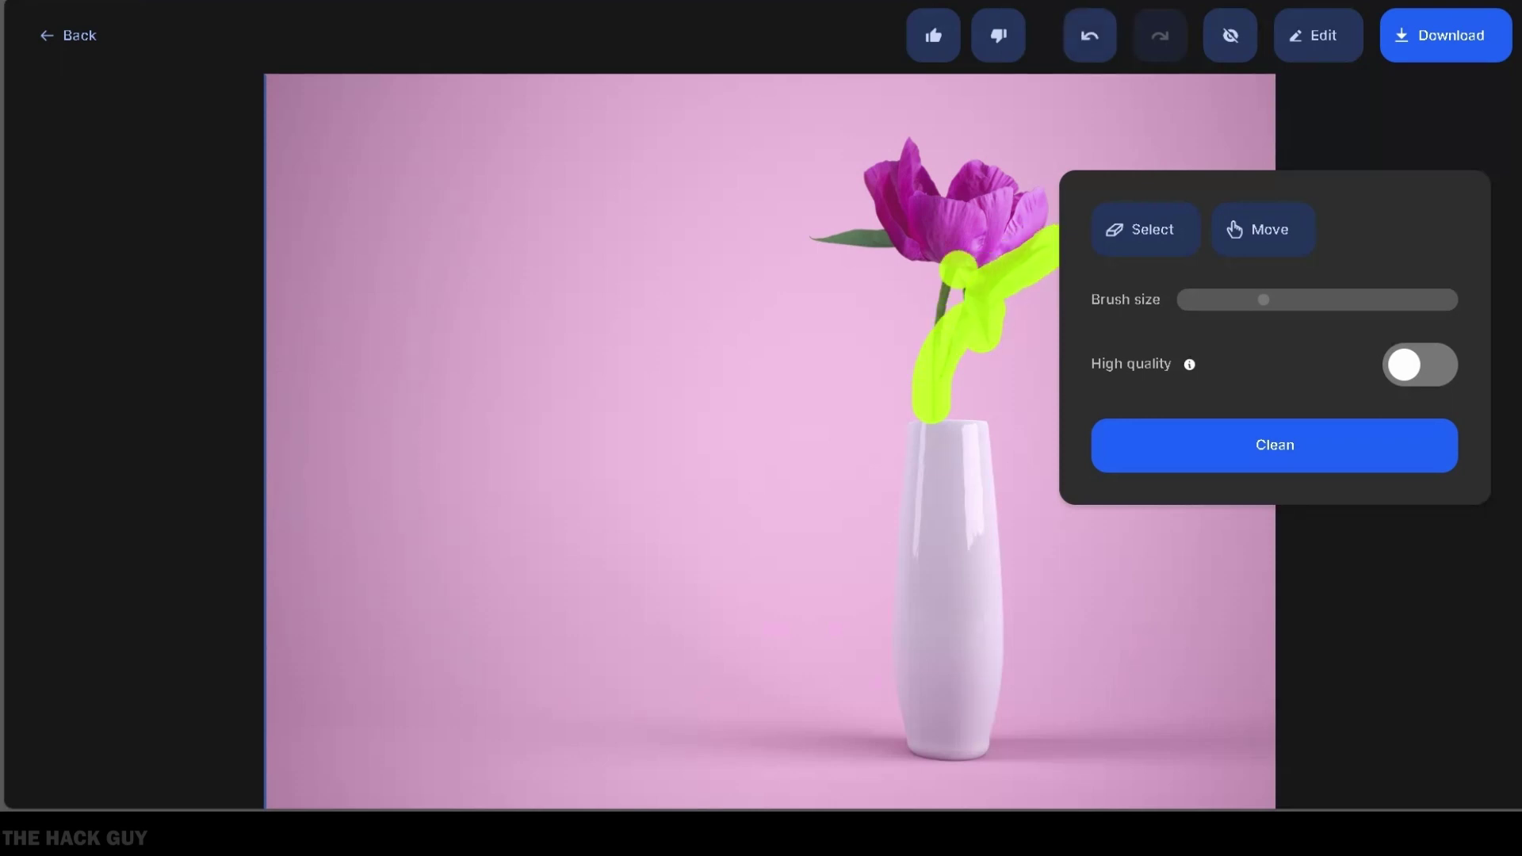
left_click_drag(951, 297, 1035, 214)
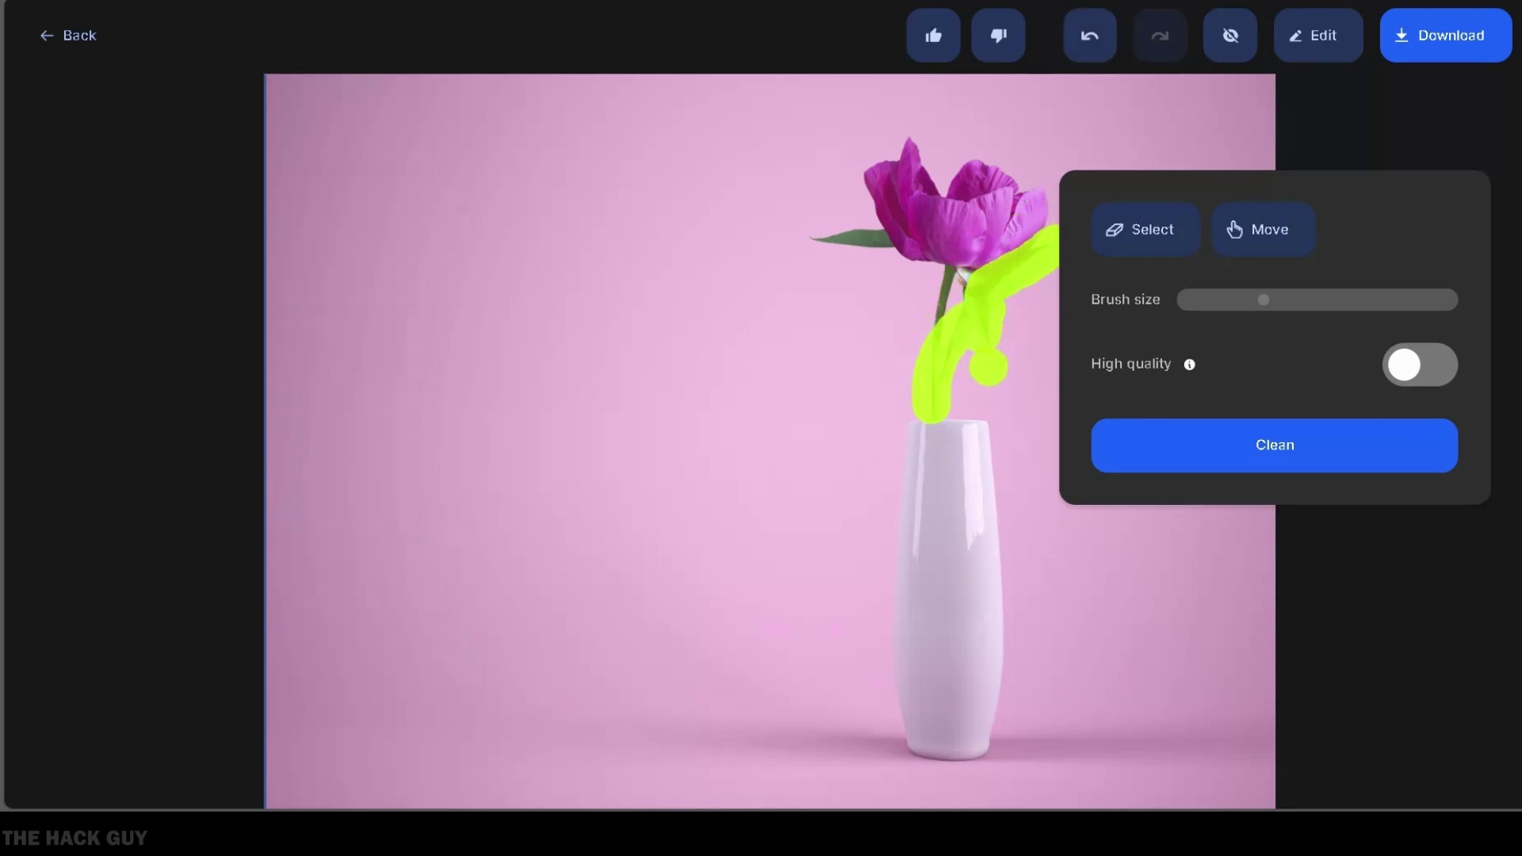
left_click(1274, 445)
mouse_move(988, 345)
left_mouse_down()
mouse_move(939, 334)
mouse_move(1034, 238)
mouse_move(886, 155)
mouse_move(901, 253)
left_mouse_up()
left_click(1275, 444)
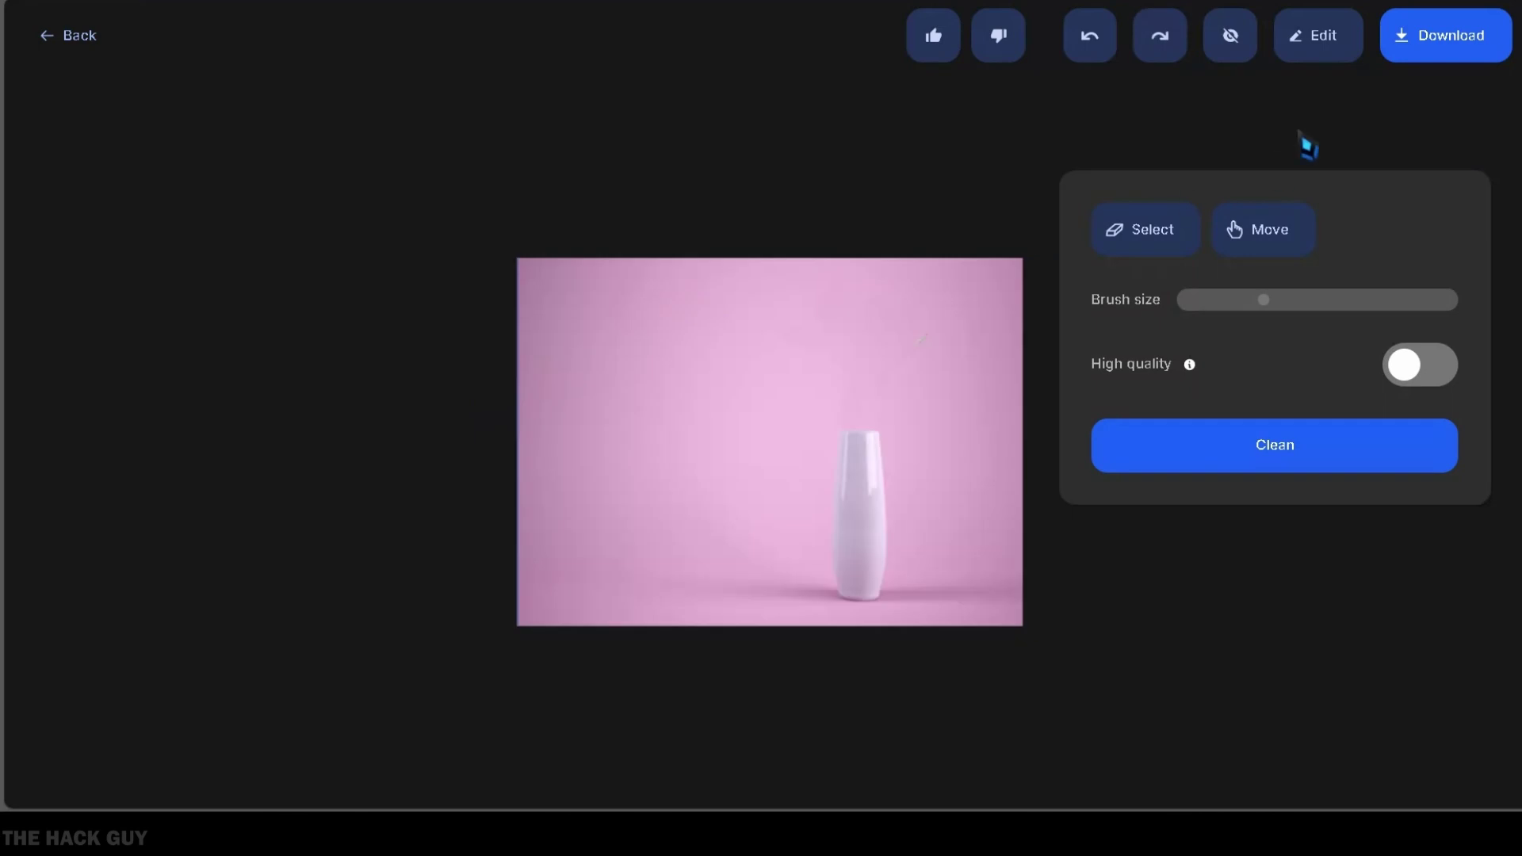
left_click(1415, 47)
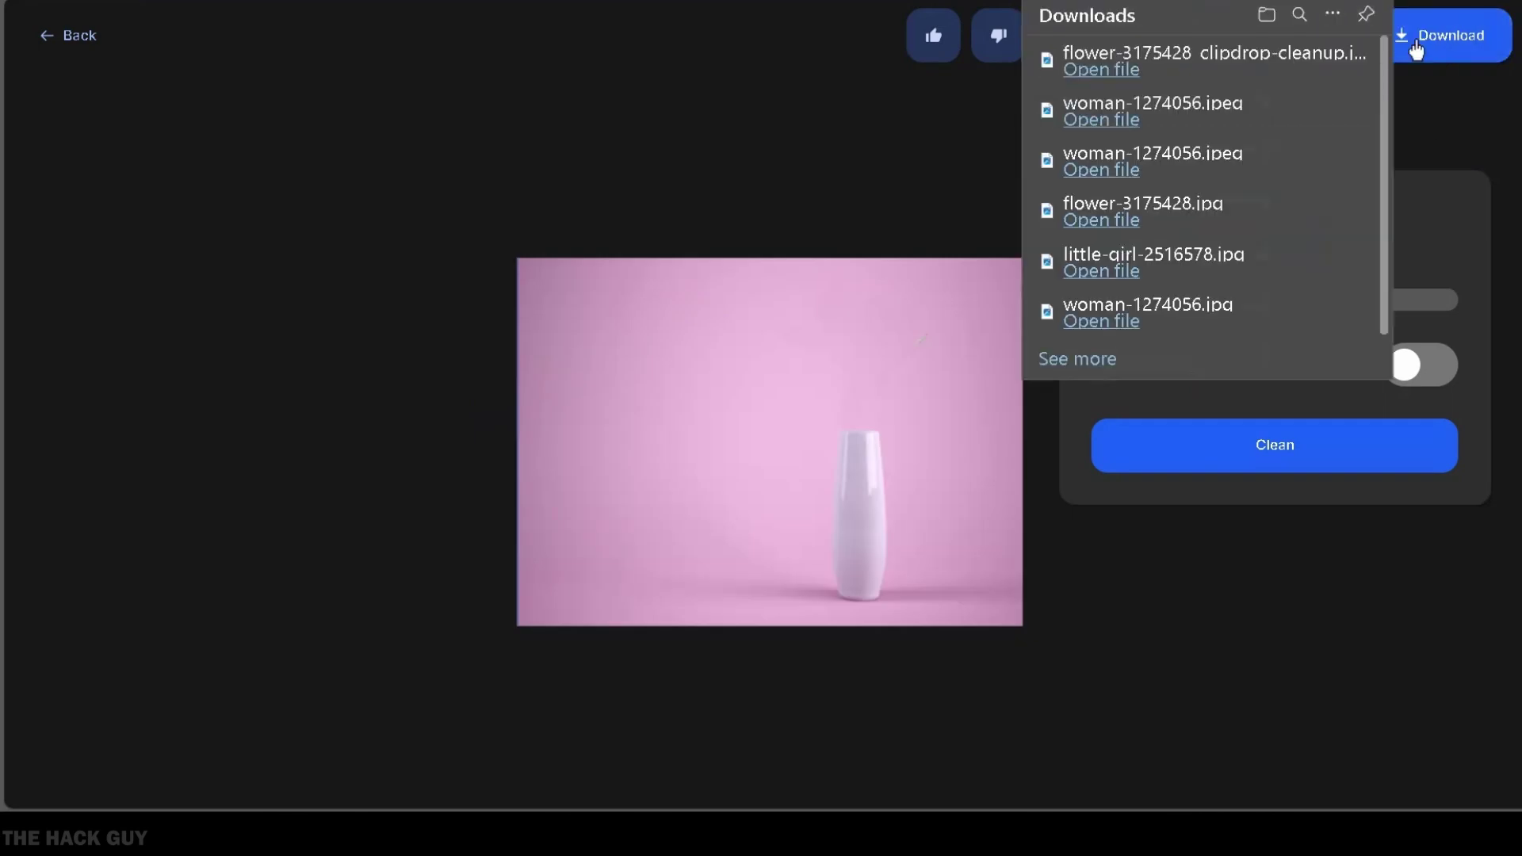
left_click(1432, 137)
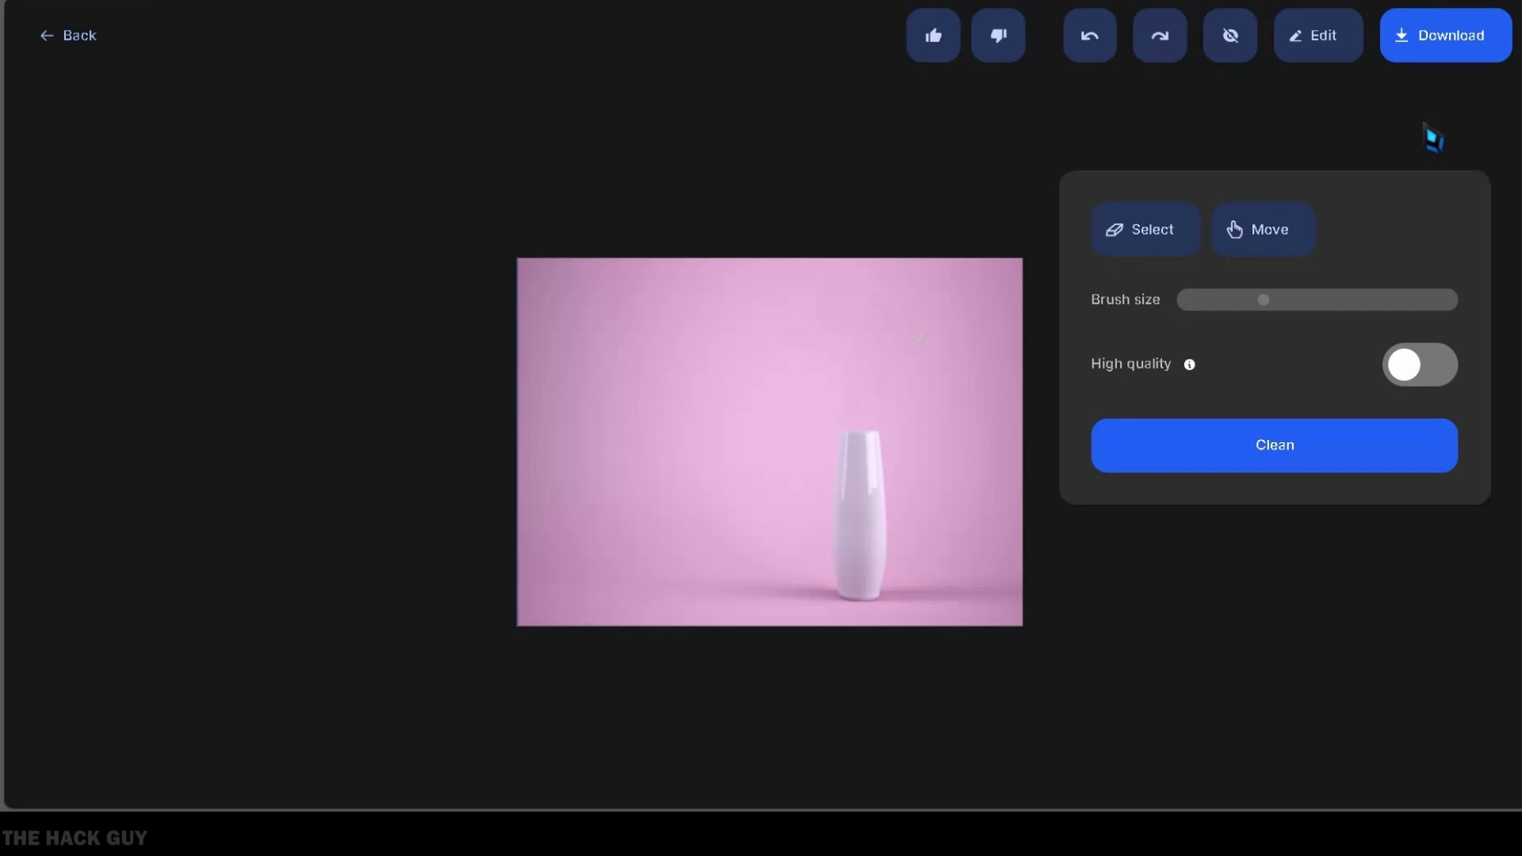
scroll(975, 428, "down", 5)
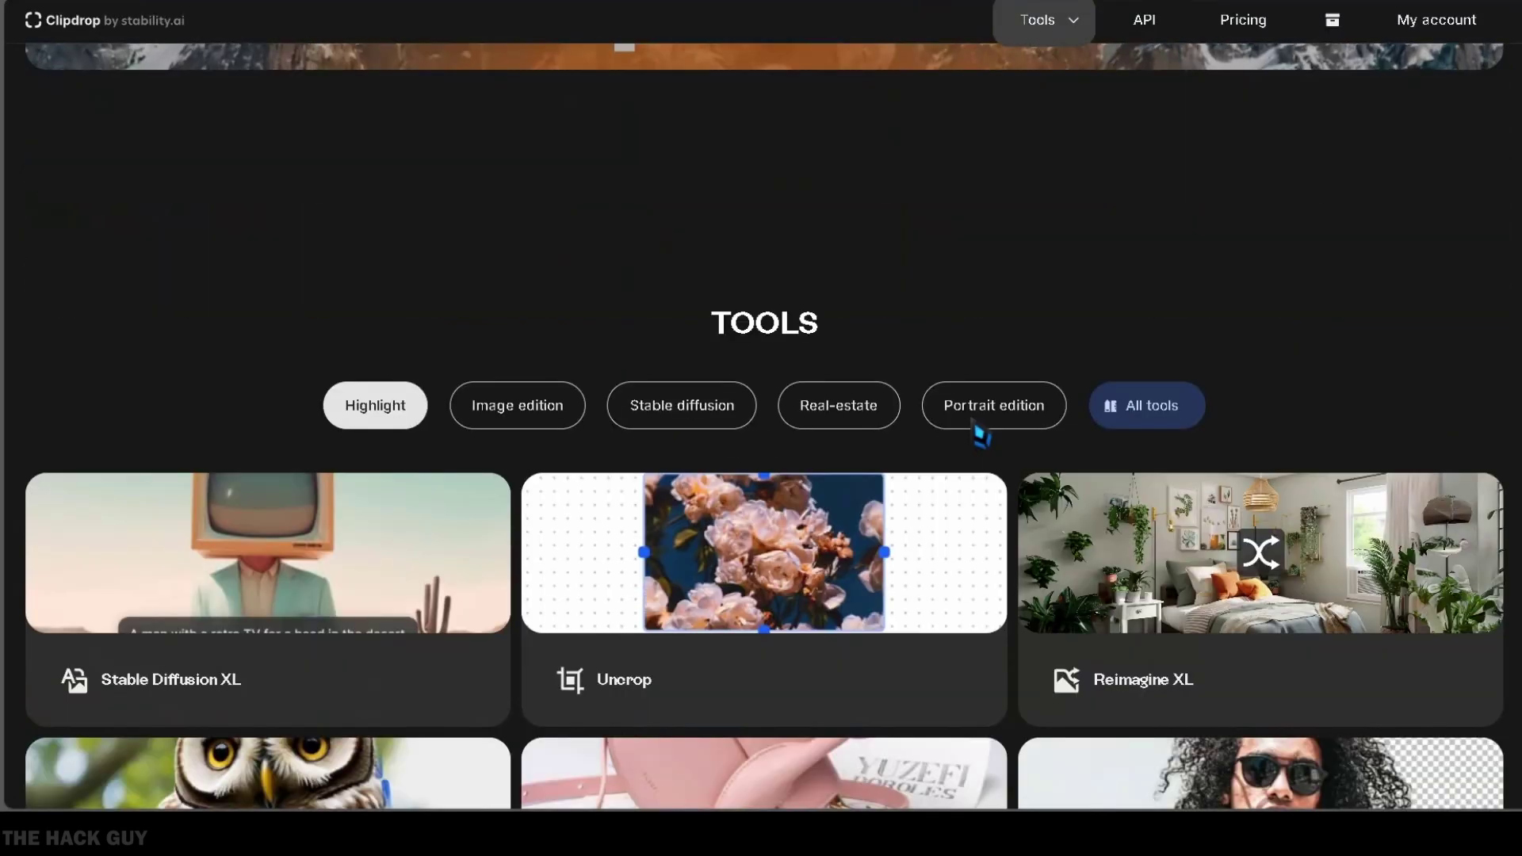
scroll(975, 428, "down", 5)
- Upload woman-1274056.jpeg to Remove background and cut the woman out onto transparency
left_click(1151, 347)
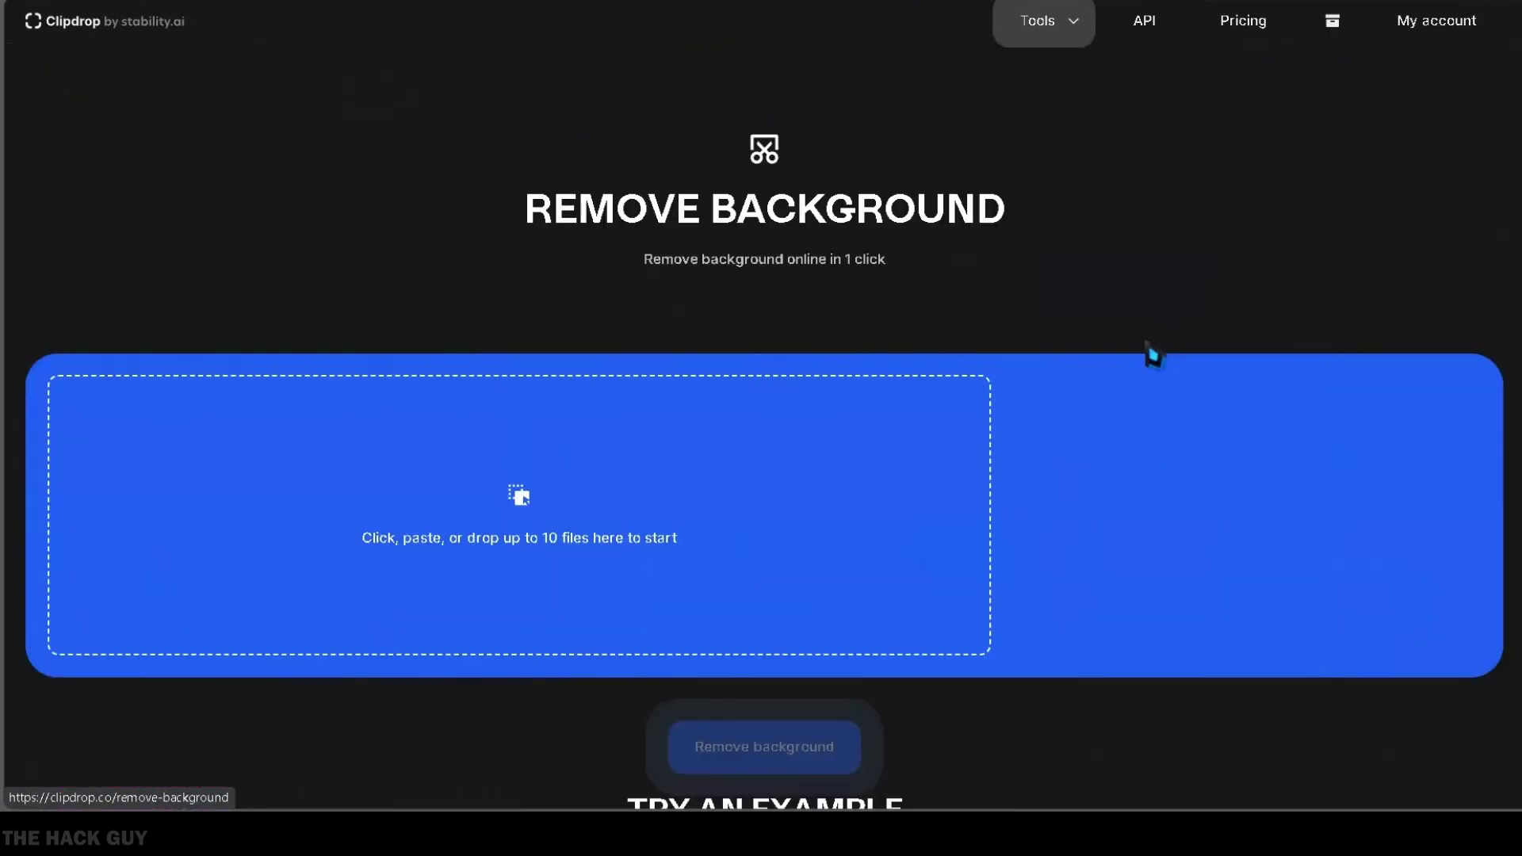
left_click(523, 500)
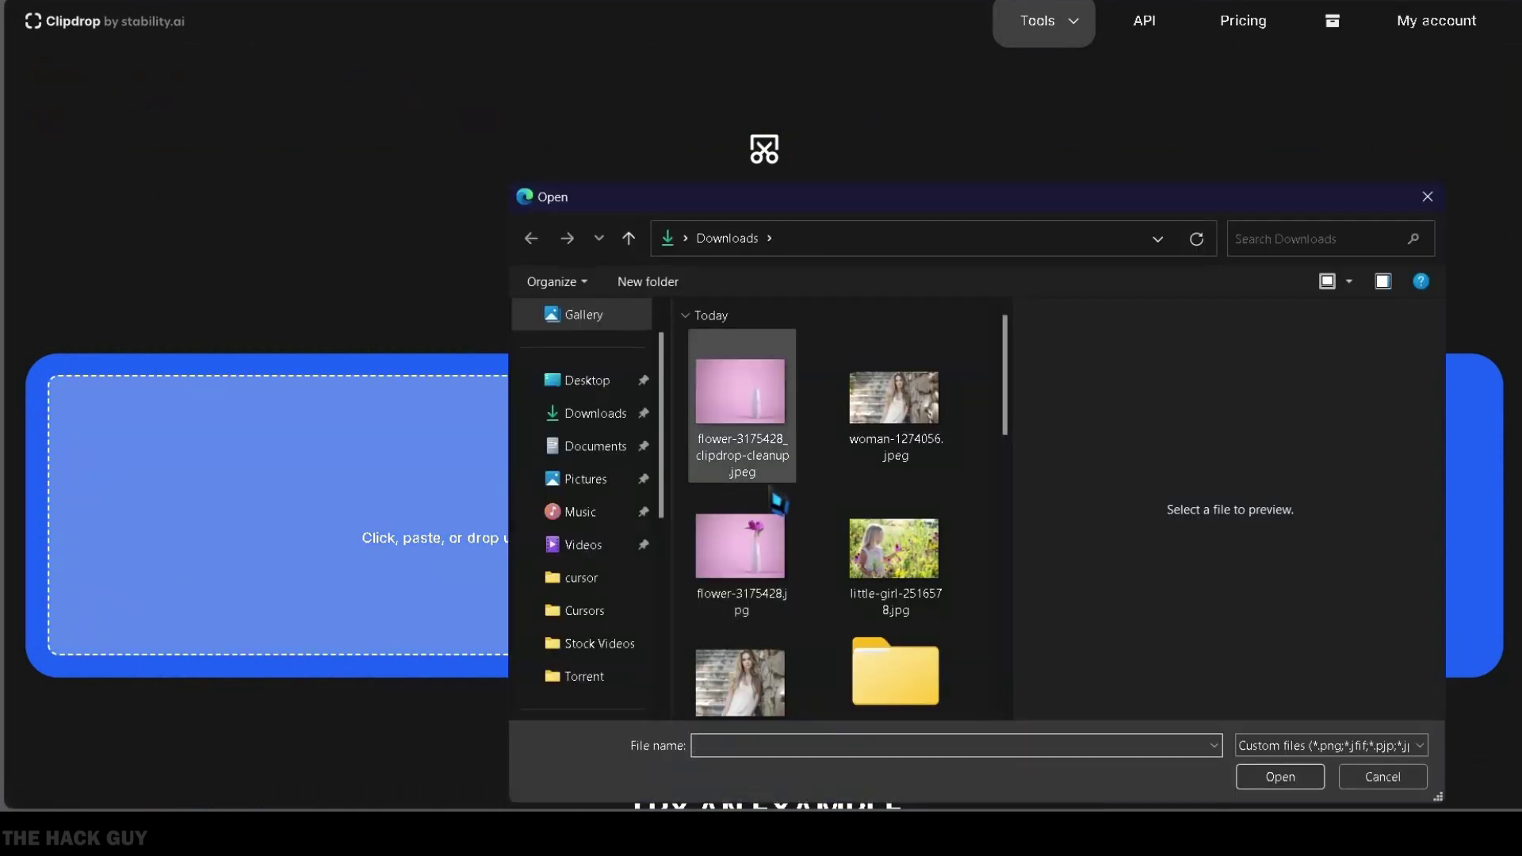
double_click(892, 398)
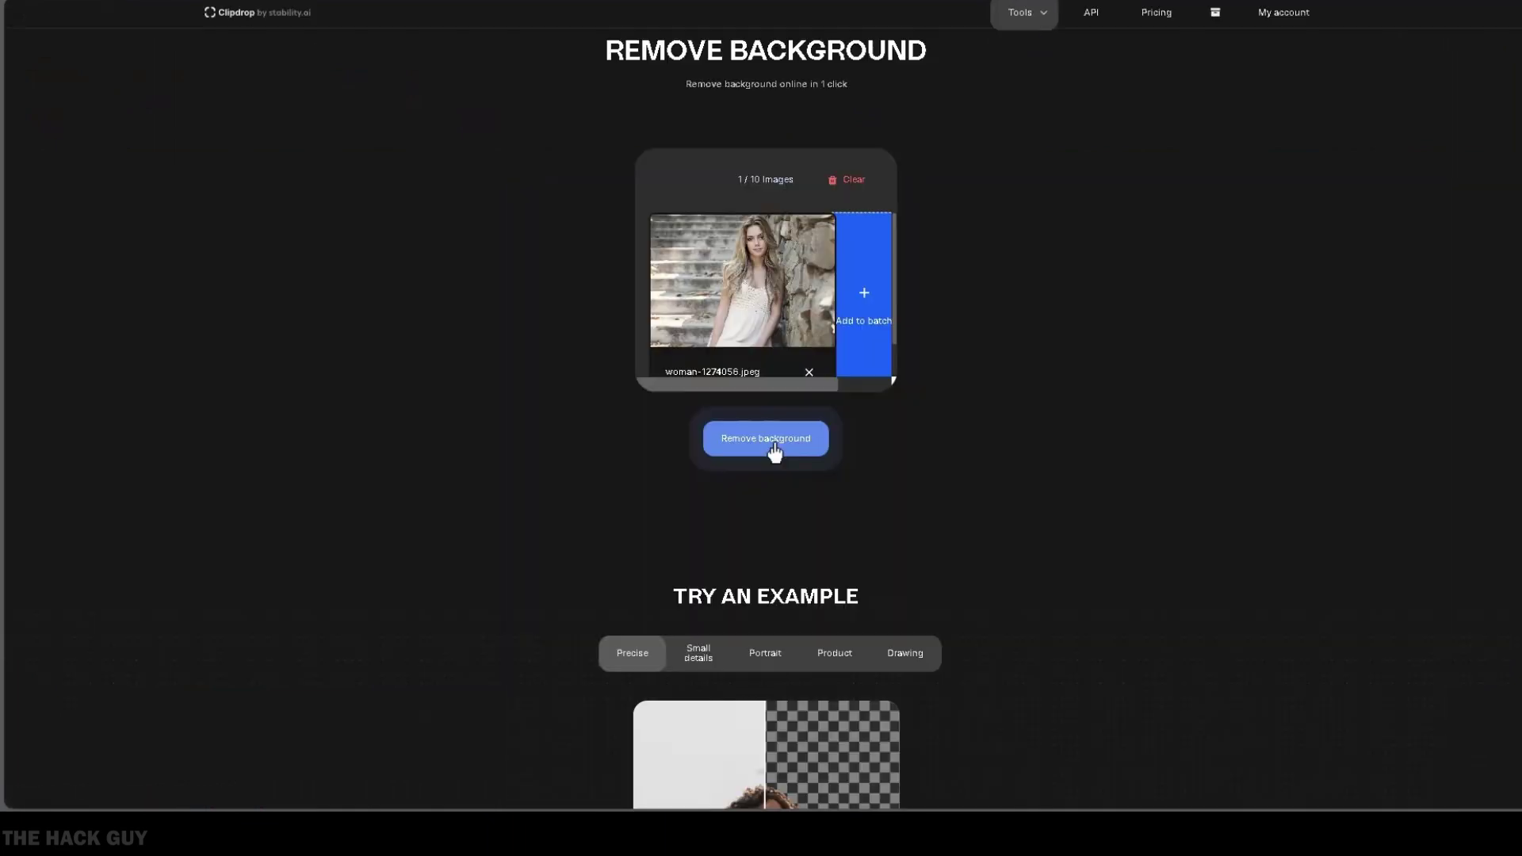
left_click(774, 446)
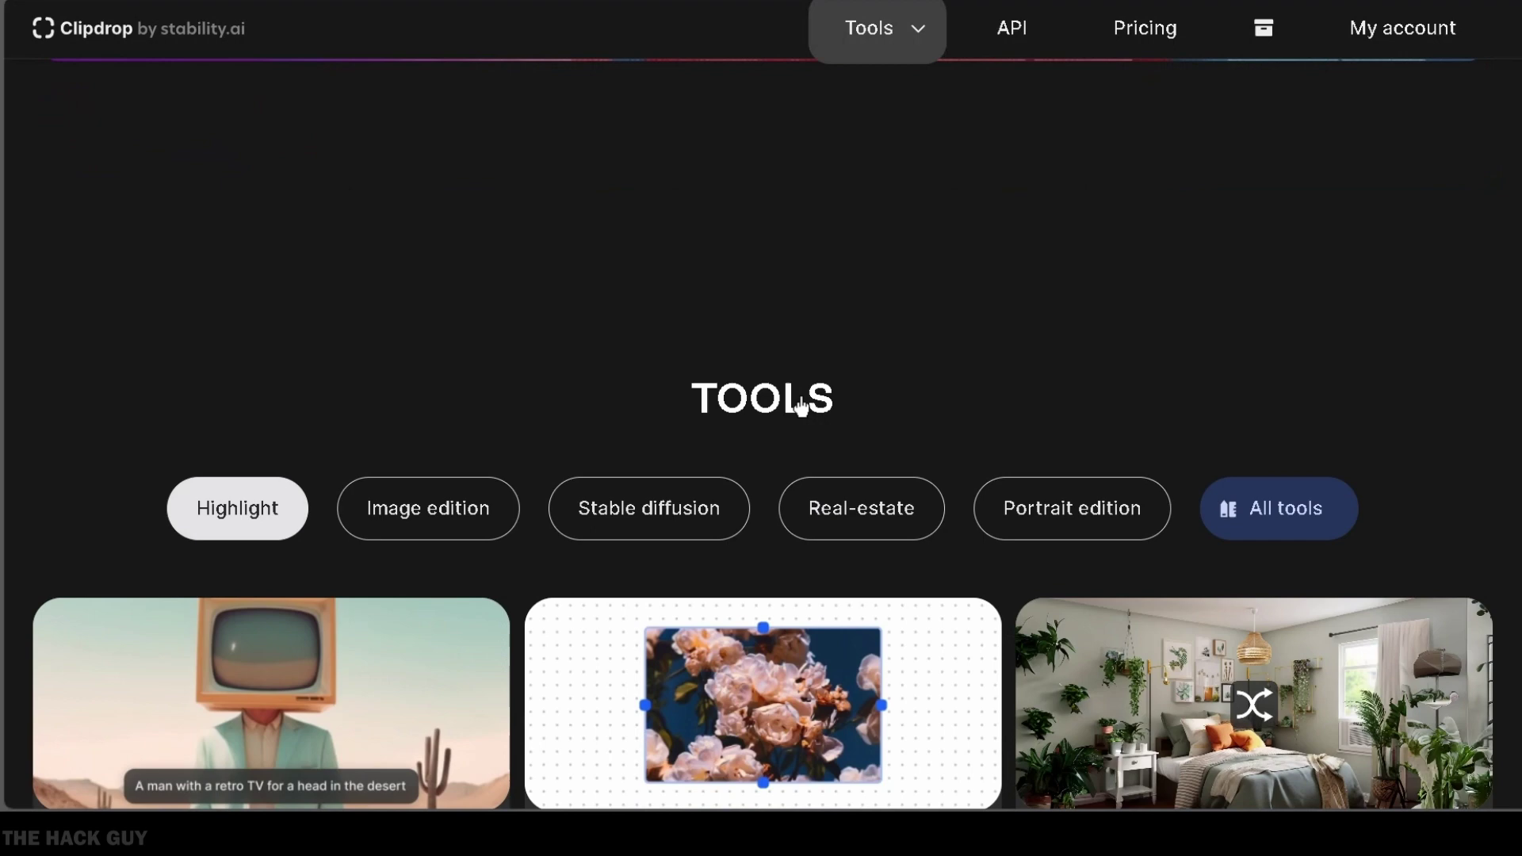
scroll(802, 405, "down", 5)
- Upload woman-1274056.jpeg to Reimagine XL to generate new variations
left_click(1255, 385)
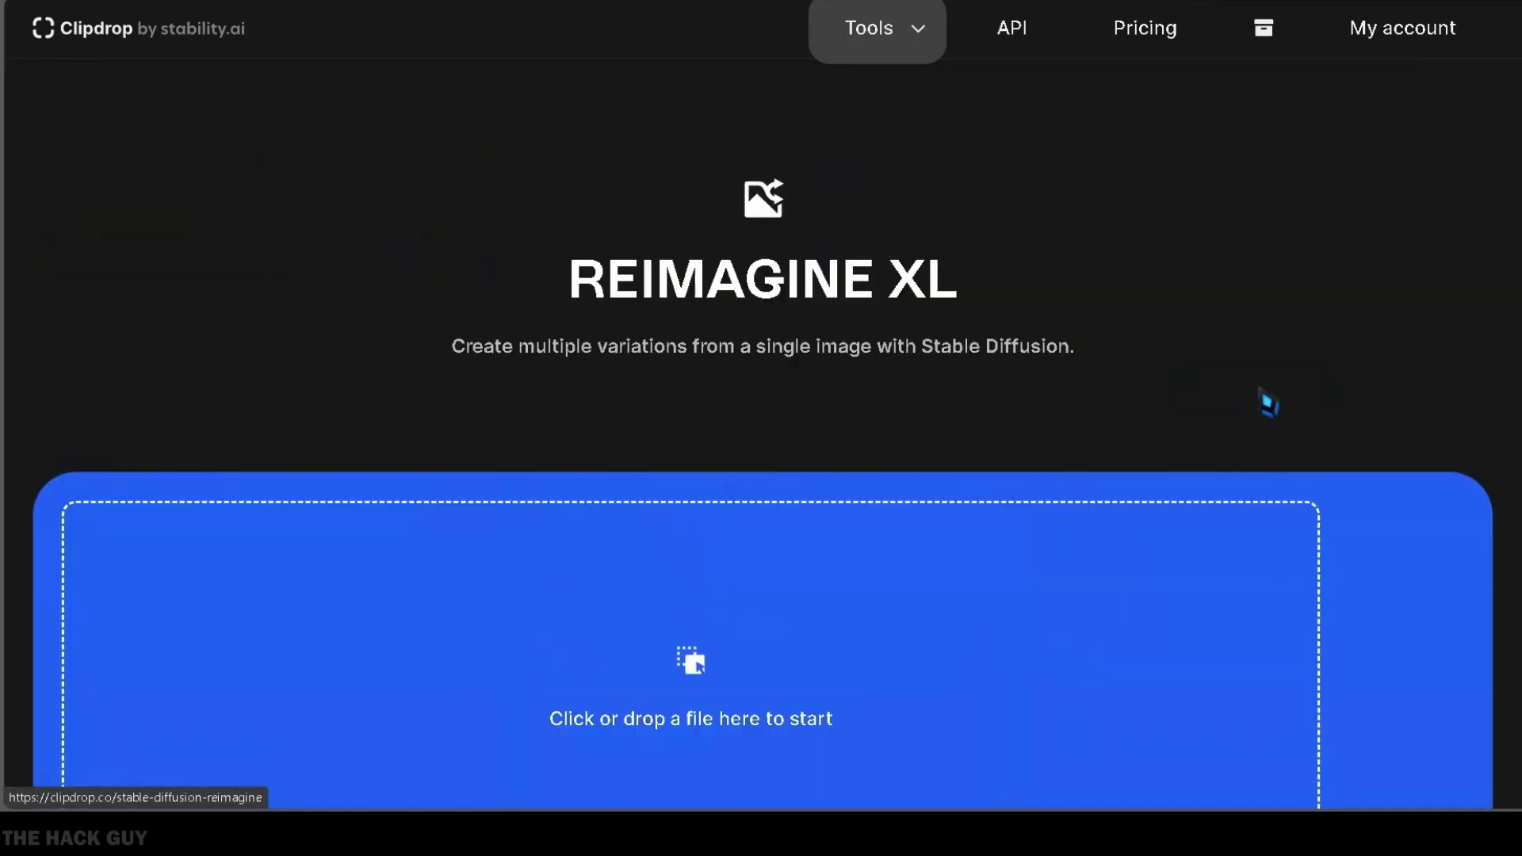
scroll(1225, 405, "down", 3)
left_click(701, 421)
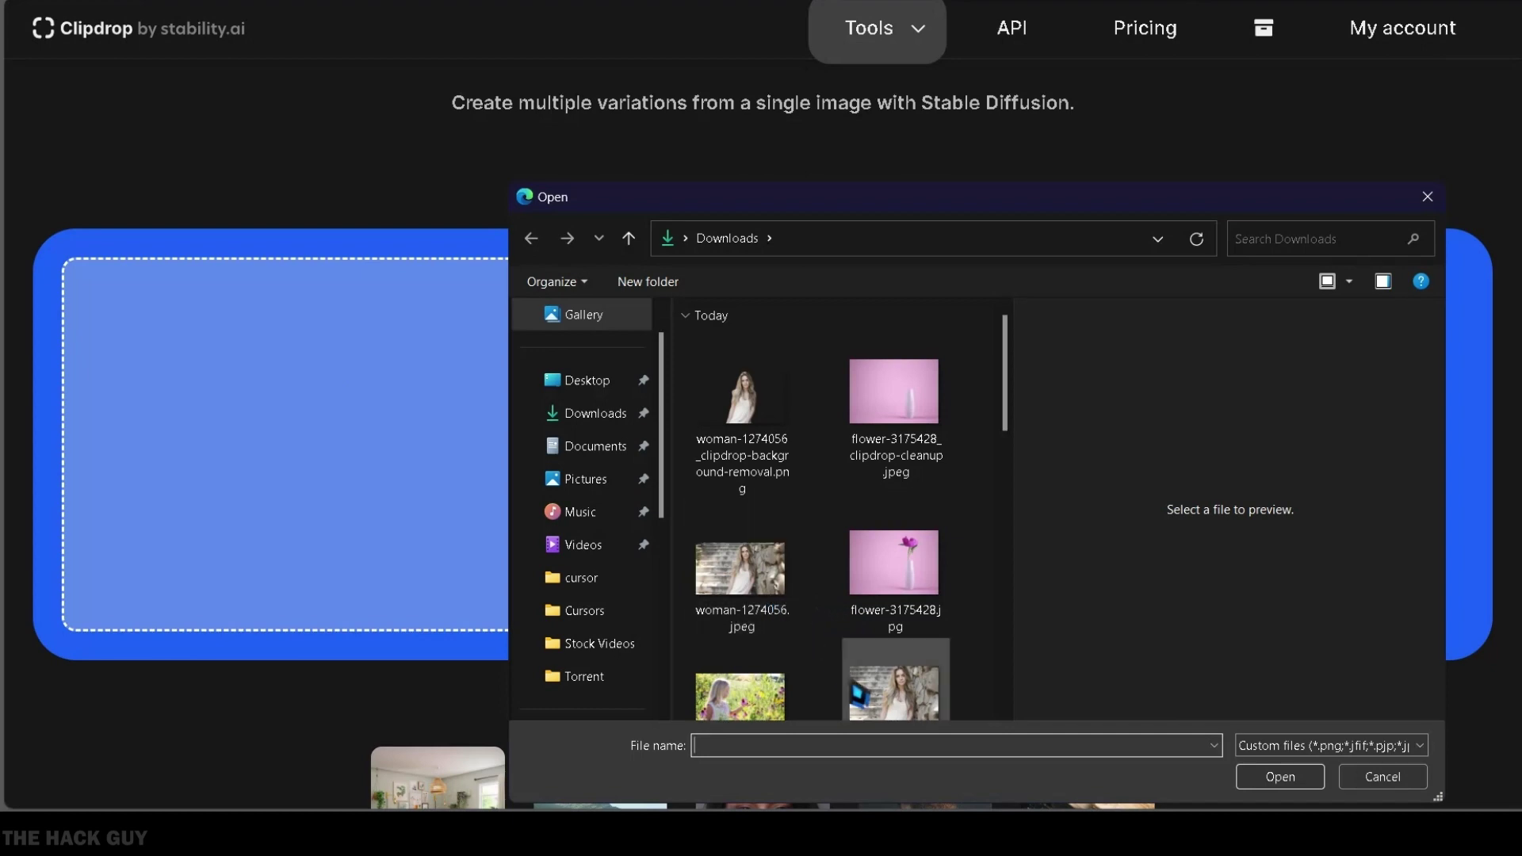
left_click(894, 665)
left_click(1279, 777)
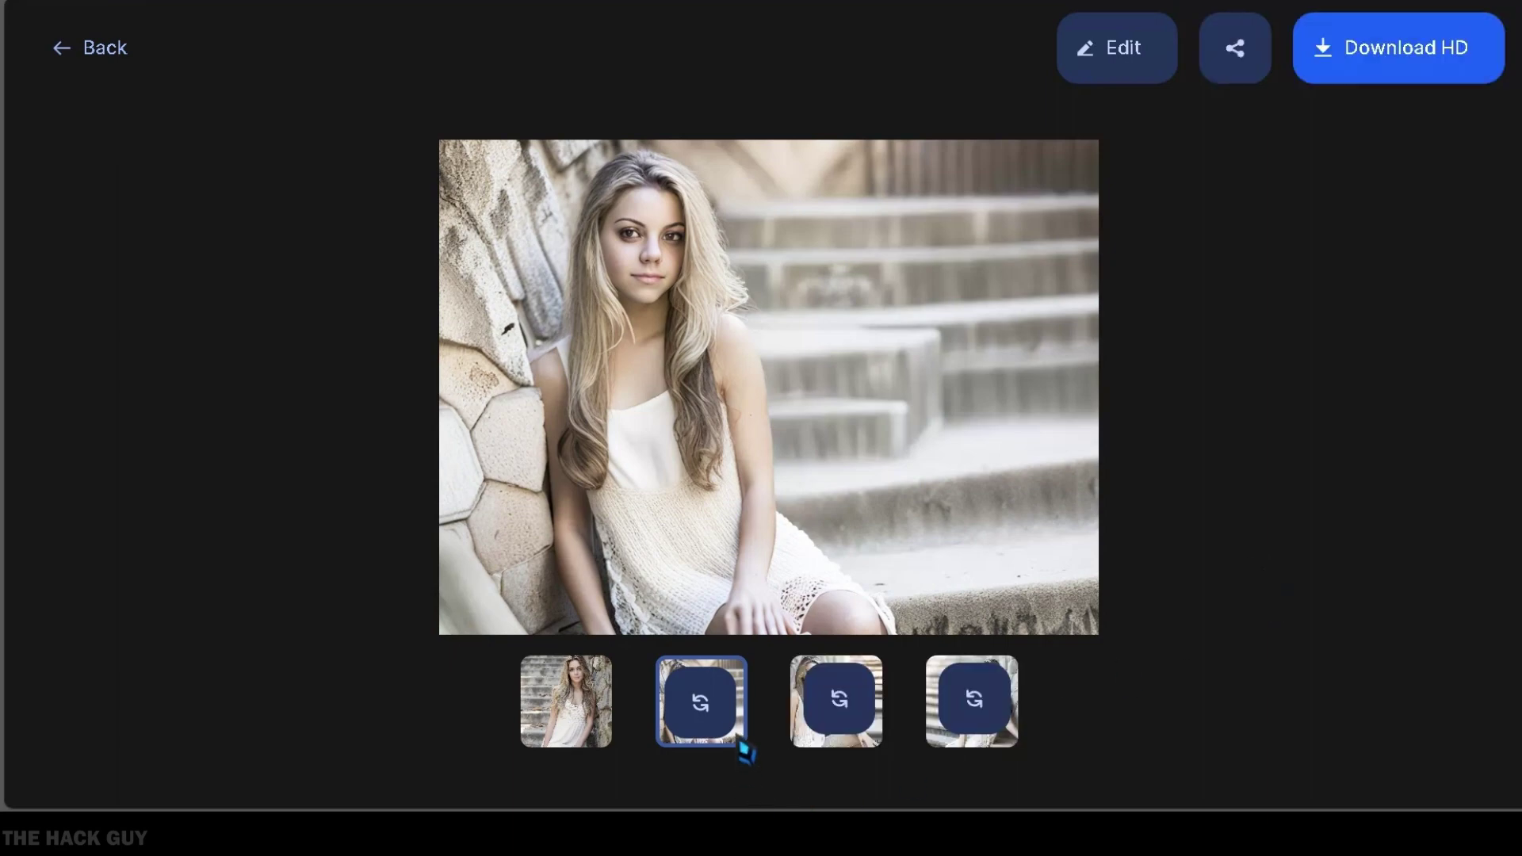
- Compare the second, third and fourth variations, try Download HD, then dismiss the upgrade prompt
left_click(830, 744)
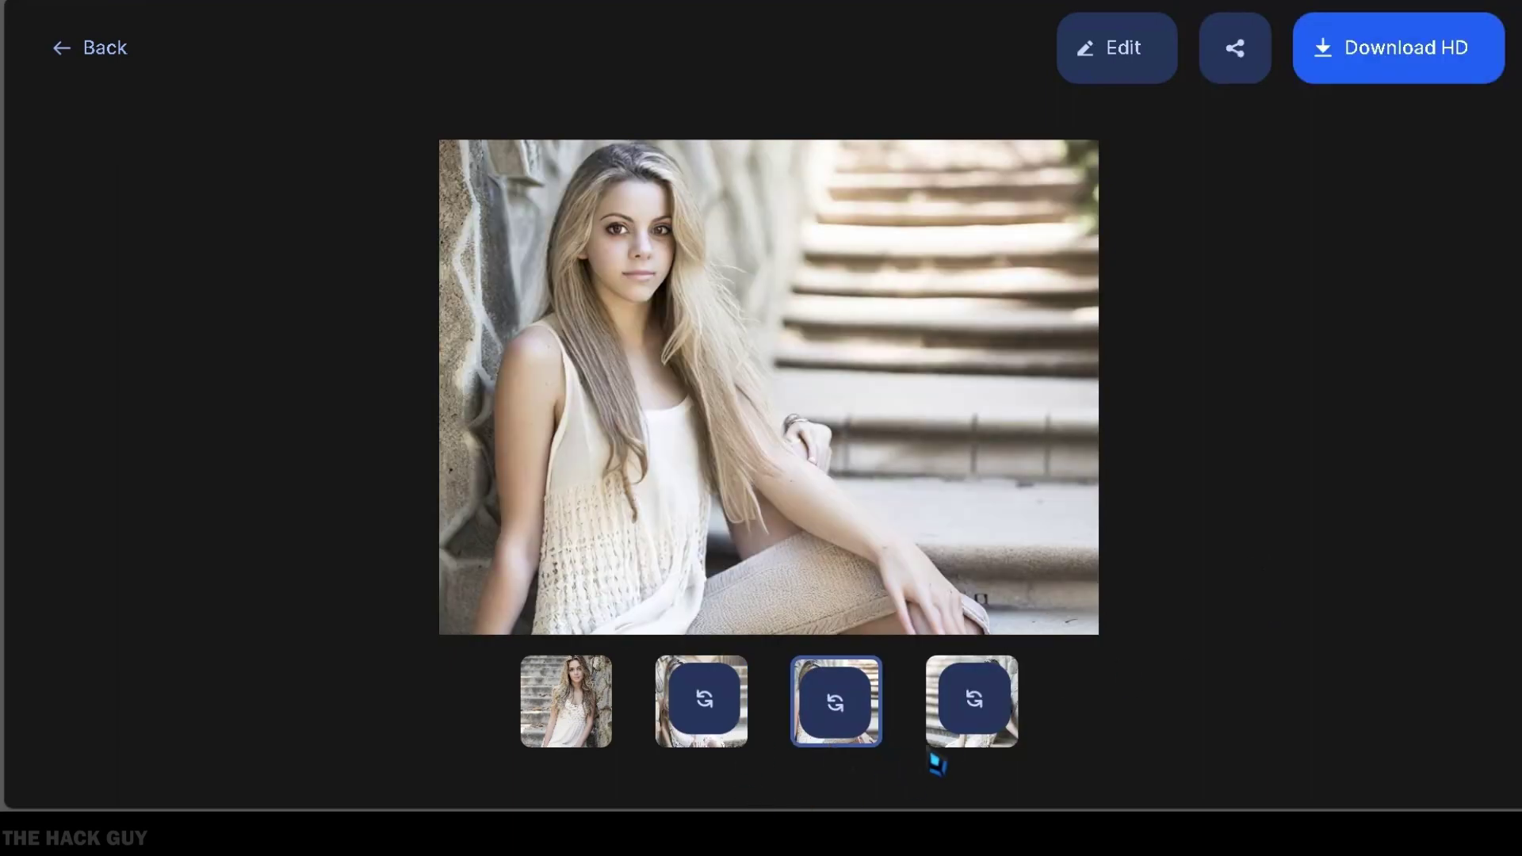
left_click(954, 744)
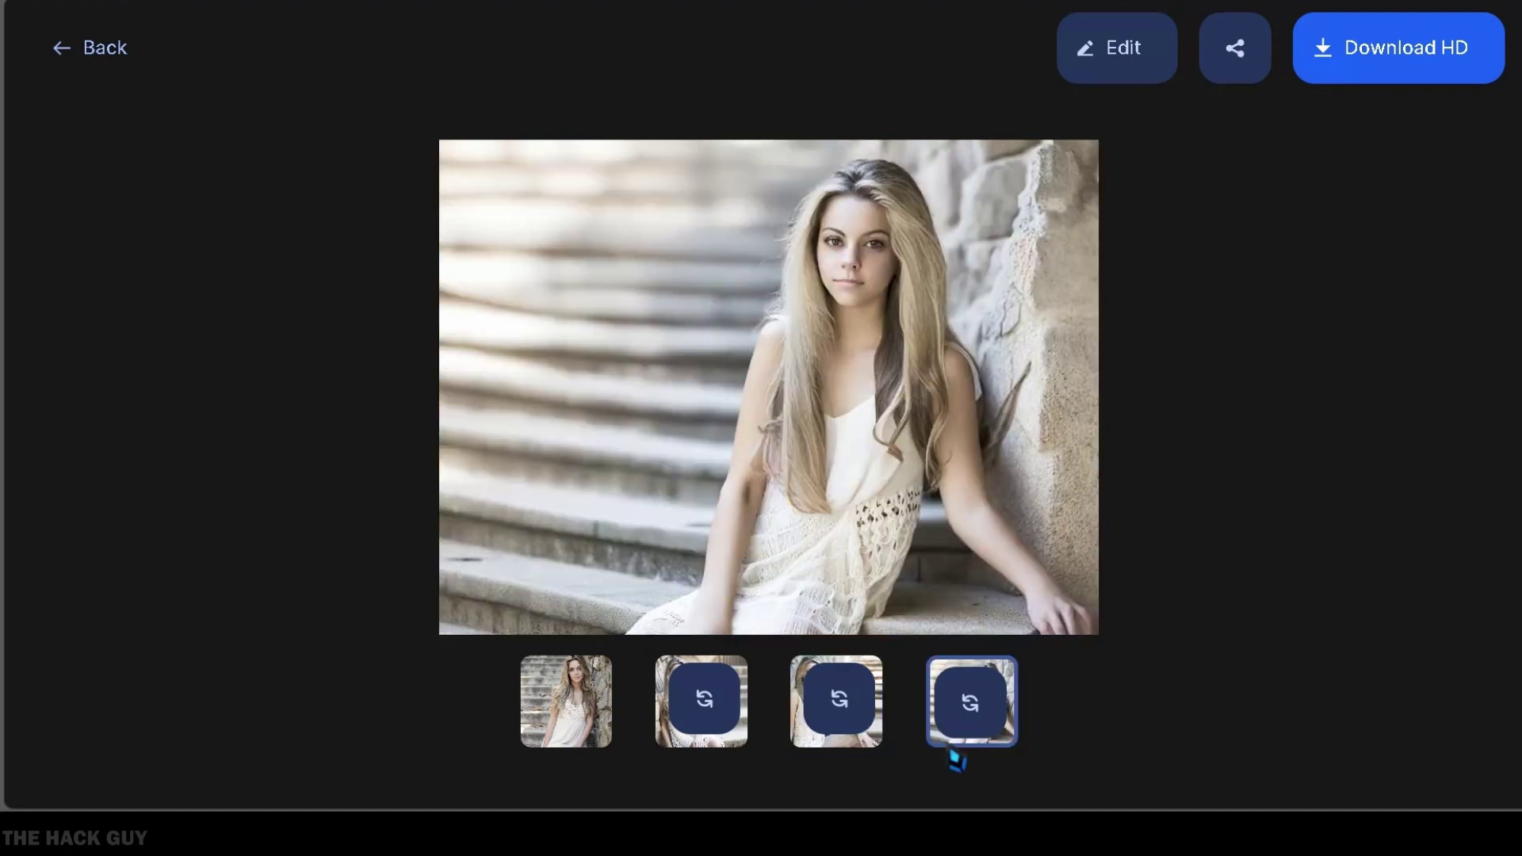
left_click(867, 747)
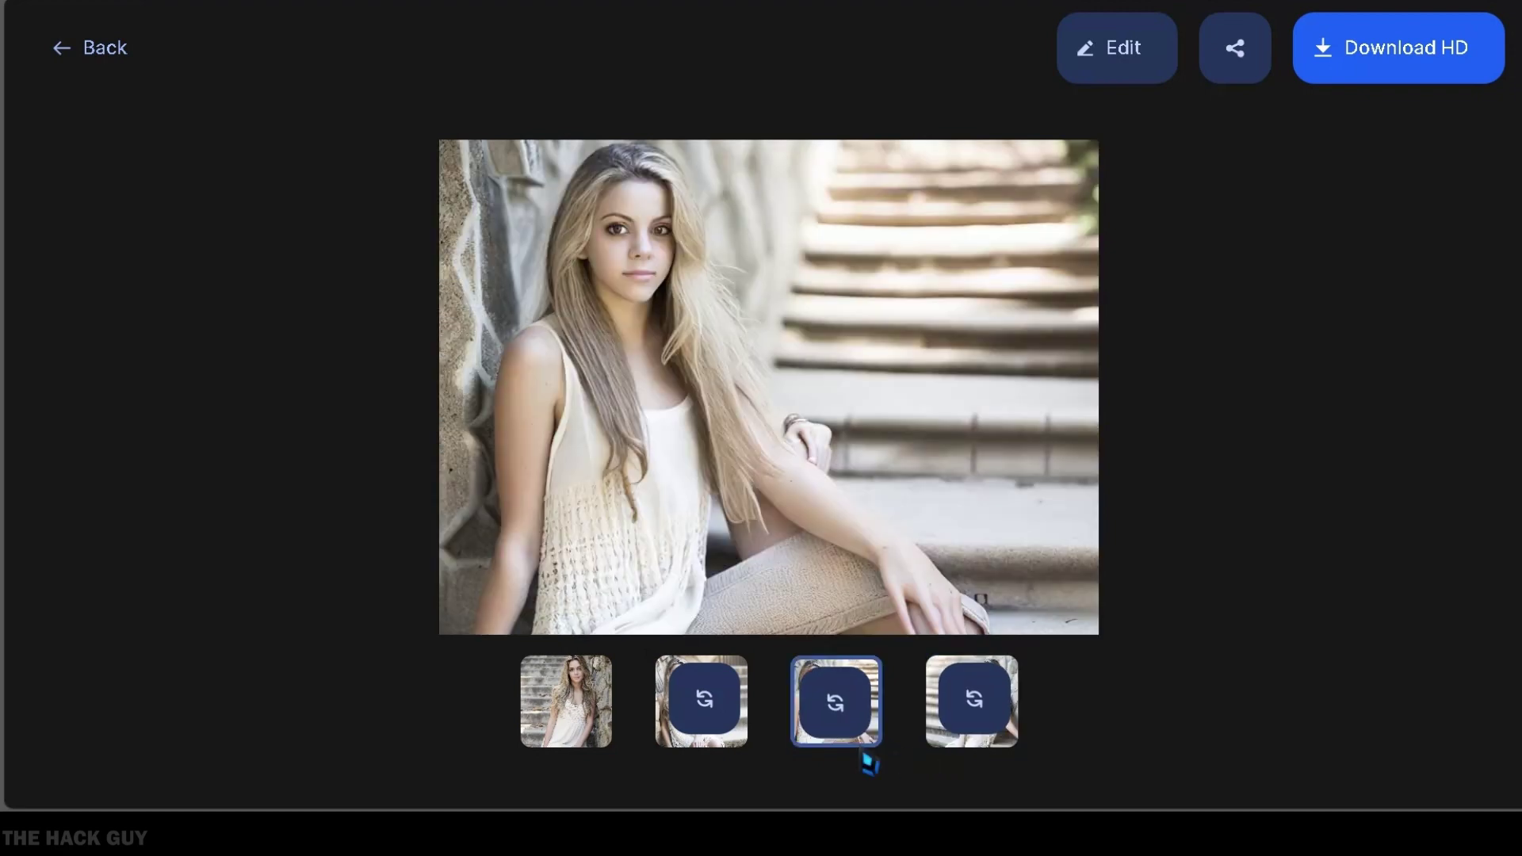
left_click(737, 747)
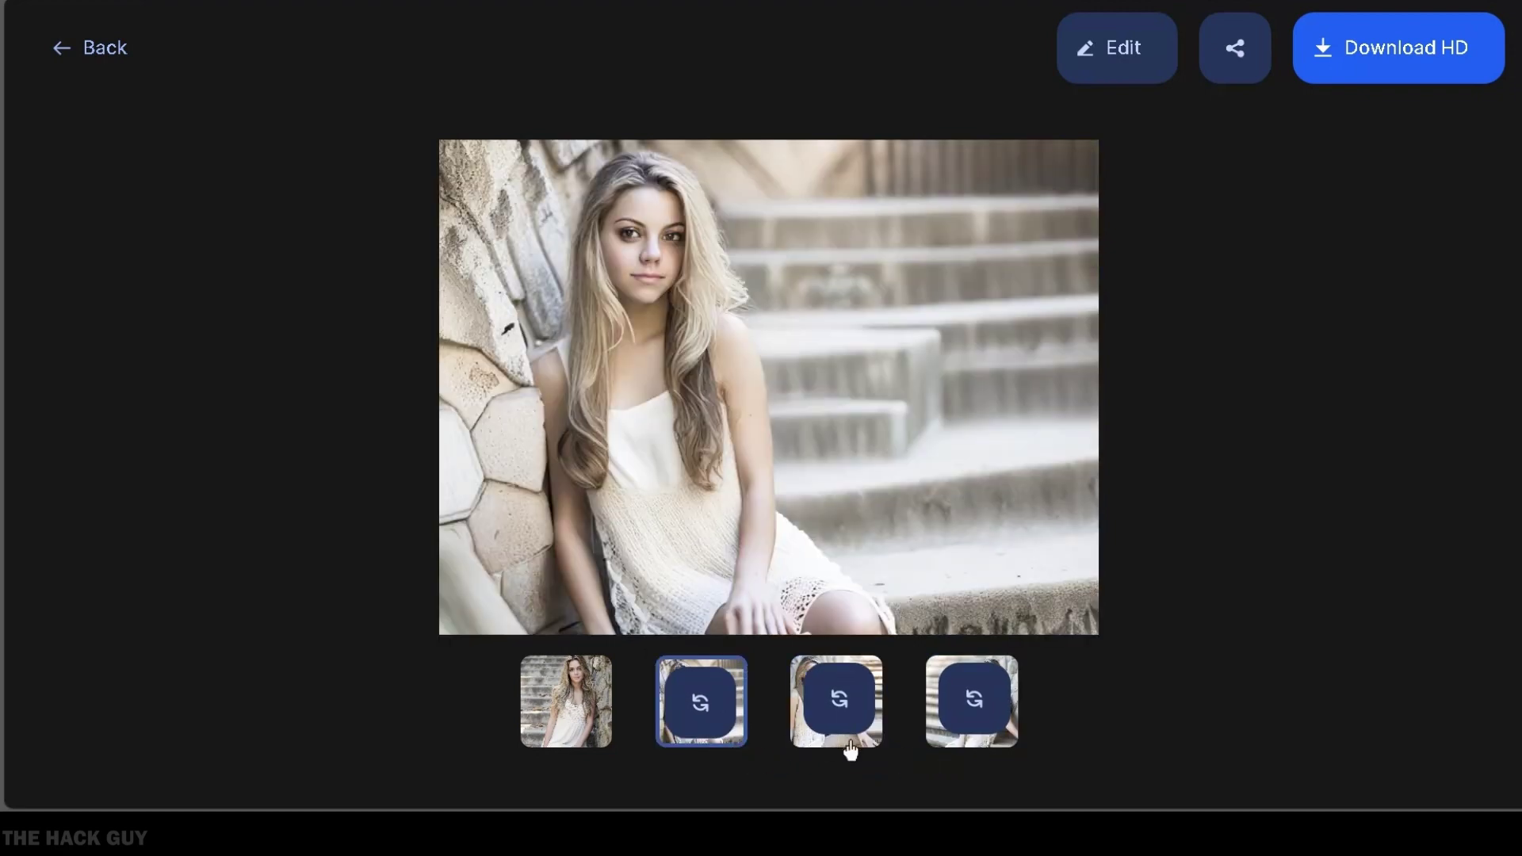
left_click(850, 747)
left_click(938, 747)
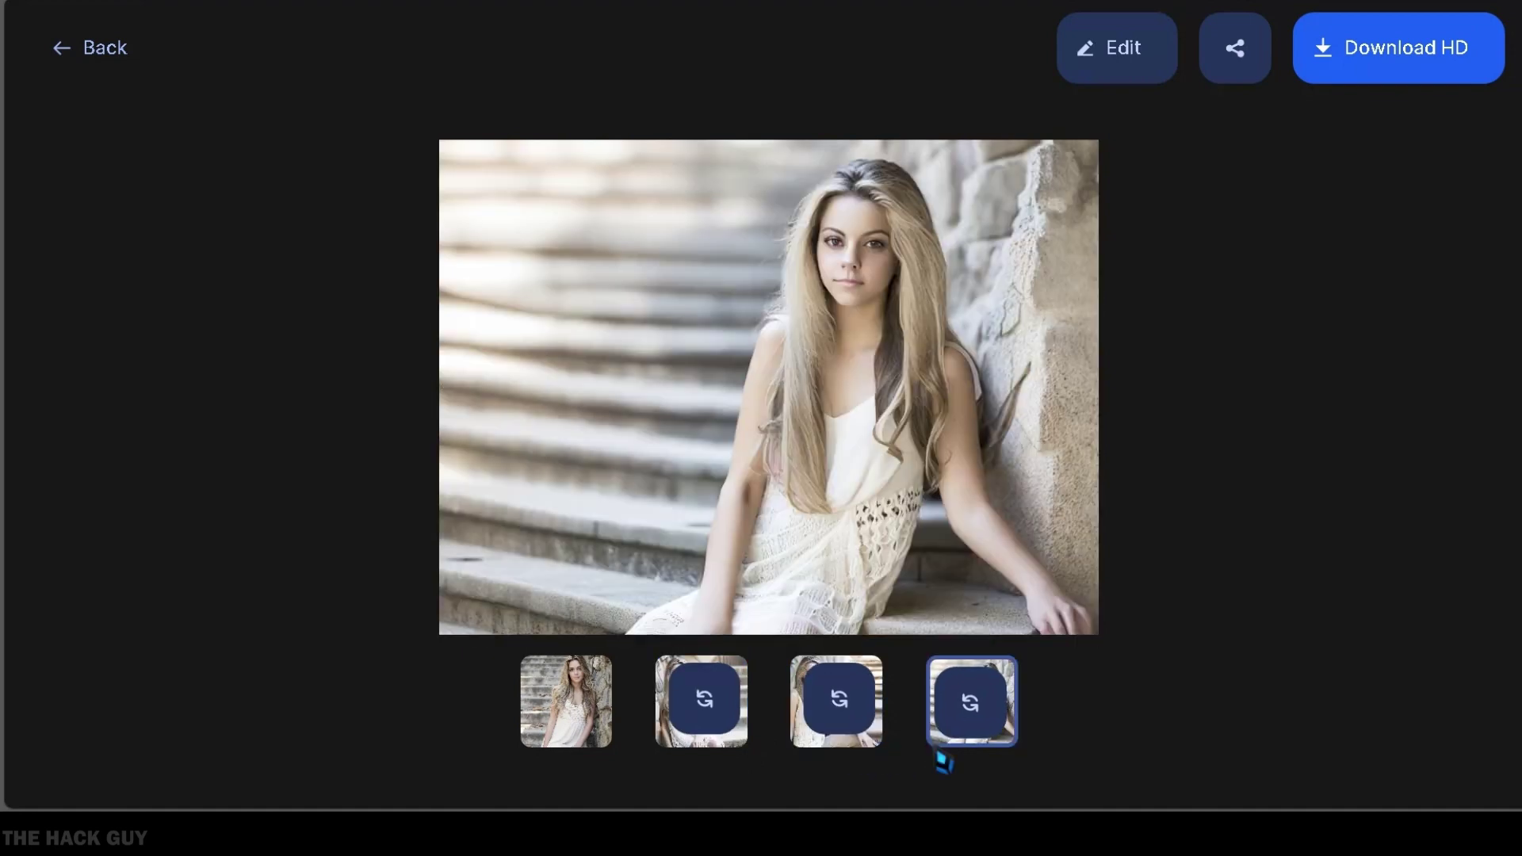
left_click(1344, 66)
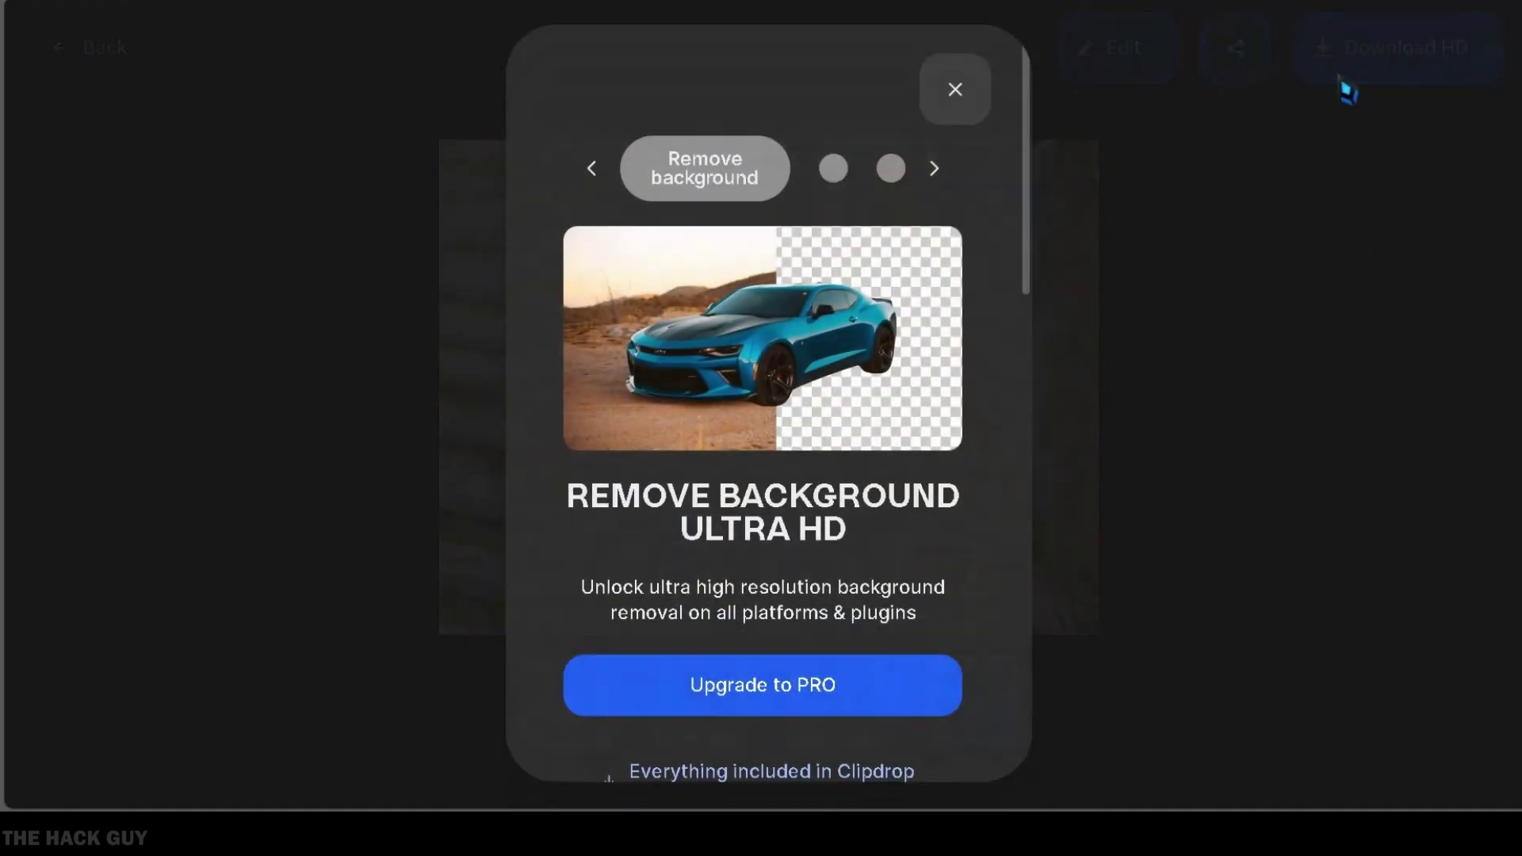
left_click(954, 89)
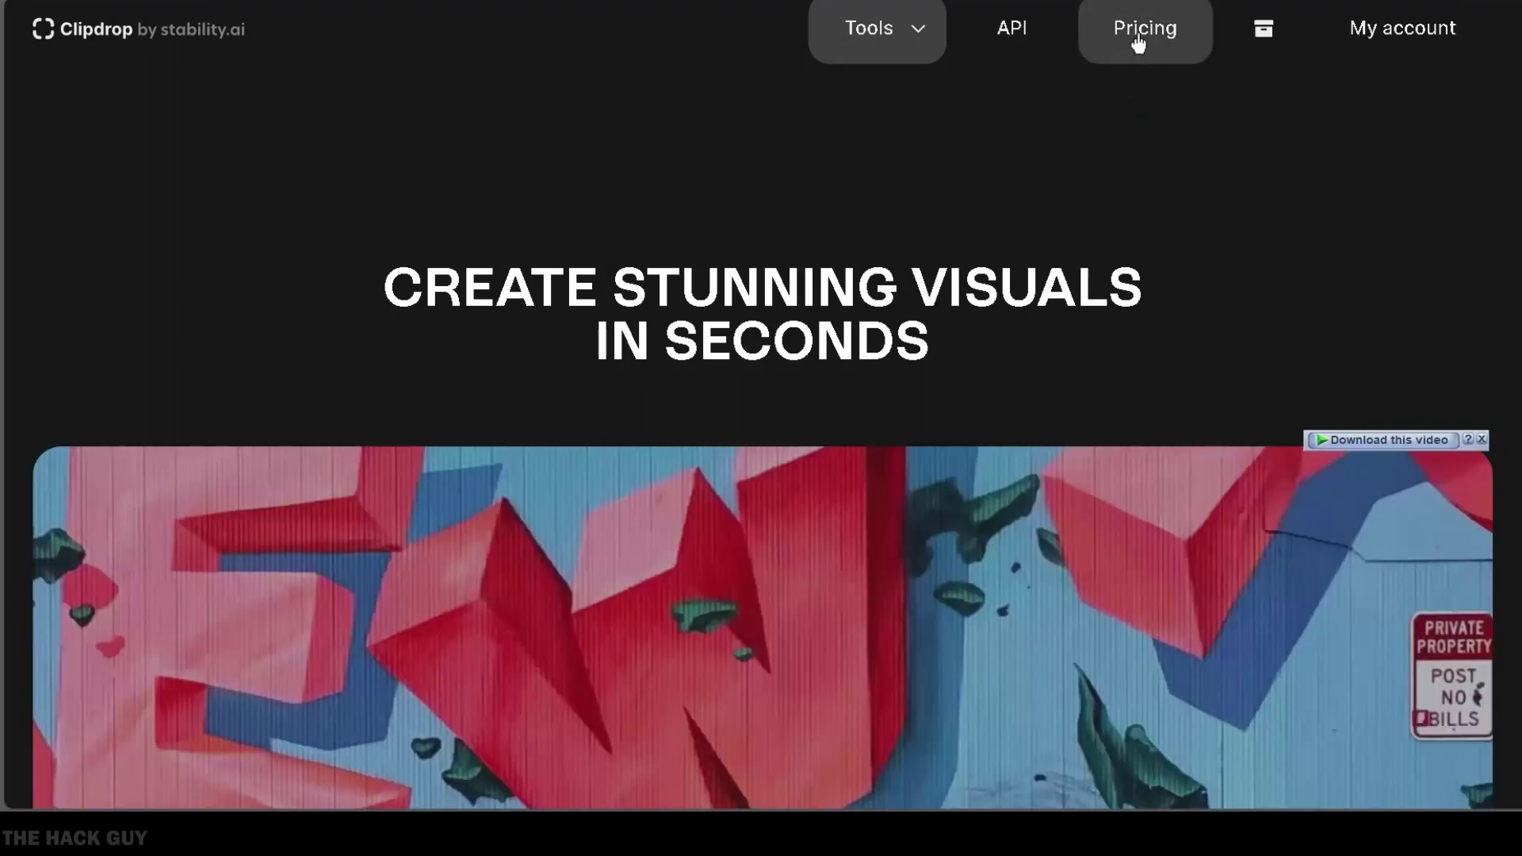
- Open the Pricing page to compare the Free and Pro plan limits
left_click(1141, 34)
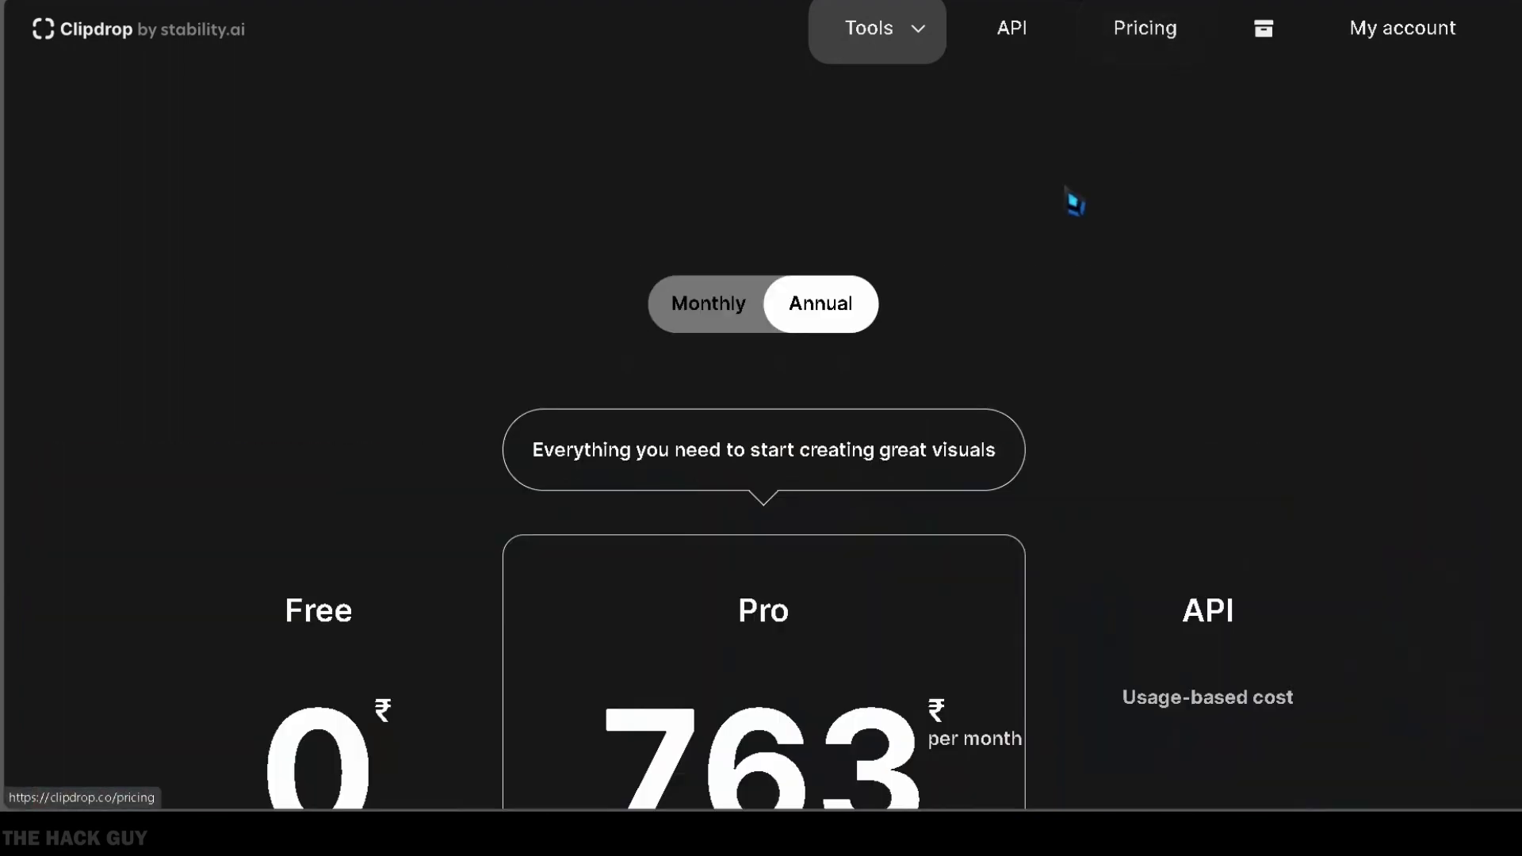
scroll(1058, 202, "down", 3)
scroll(1047, 214, "down", 3)
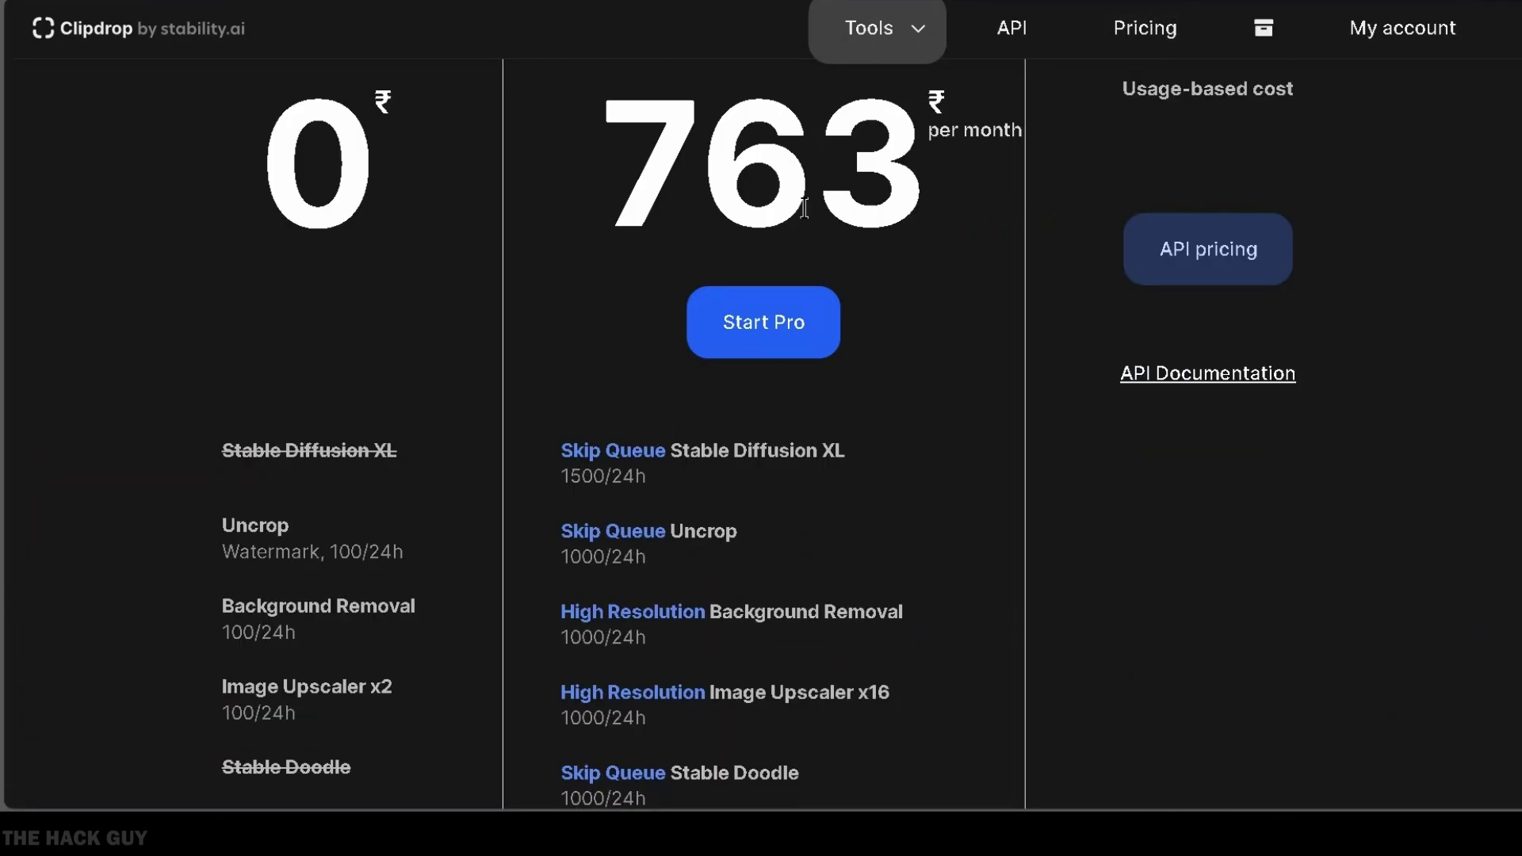
scroll(408, 220, "down", 3)
scroll(393, 305, "up", 5)
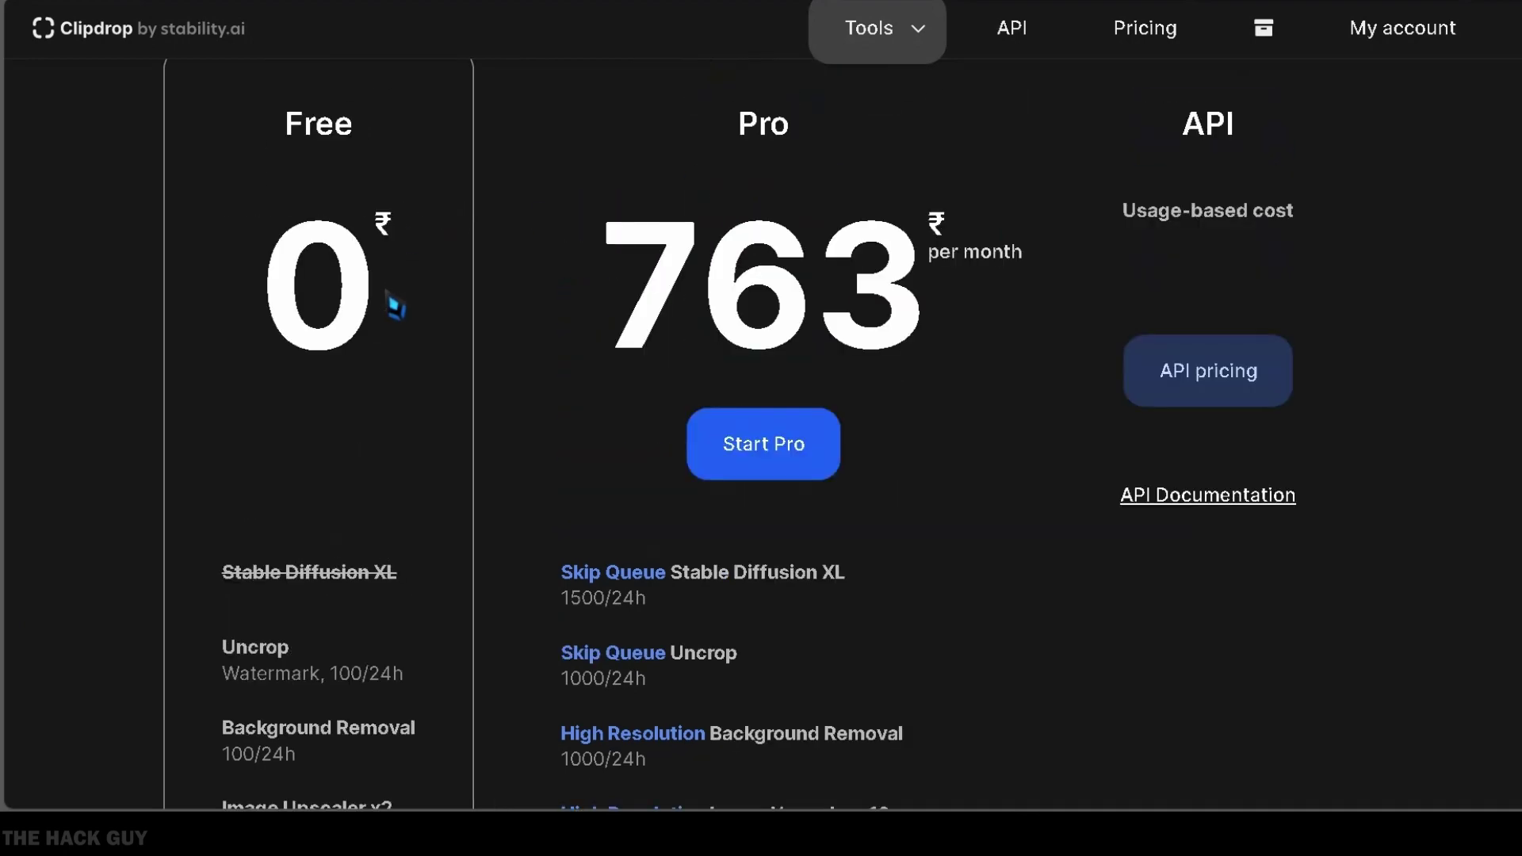
scroll(393, 306, "down", 3)
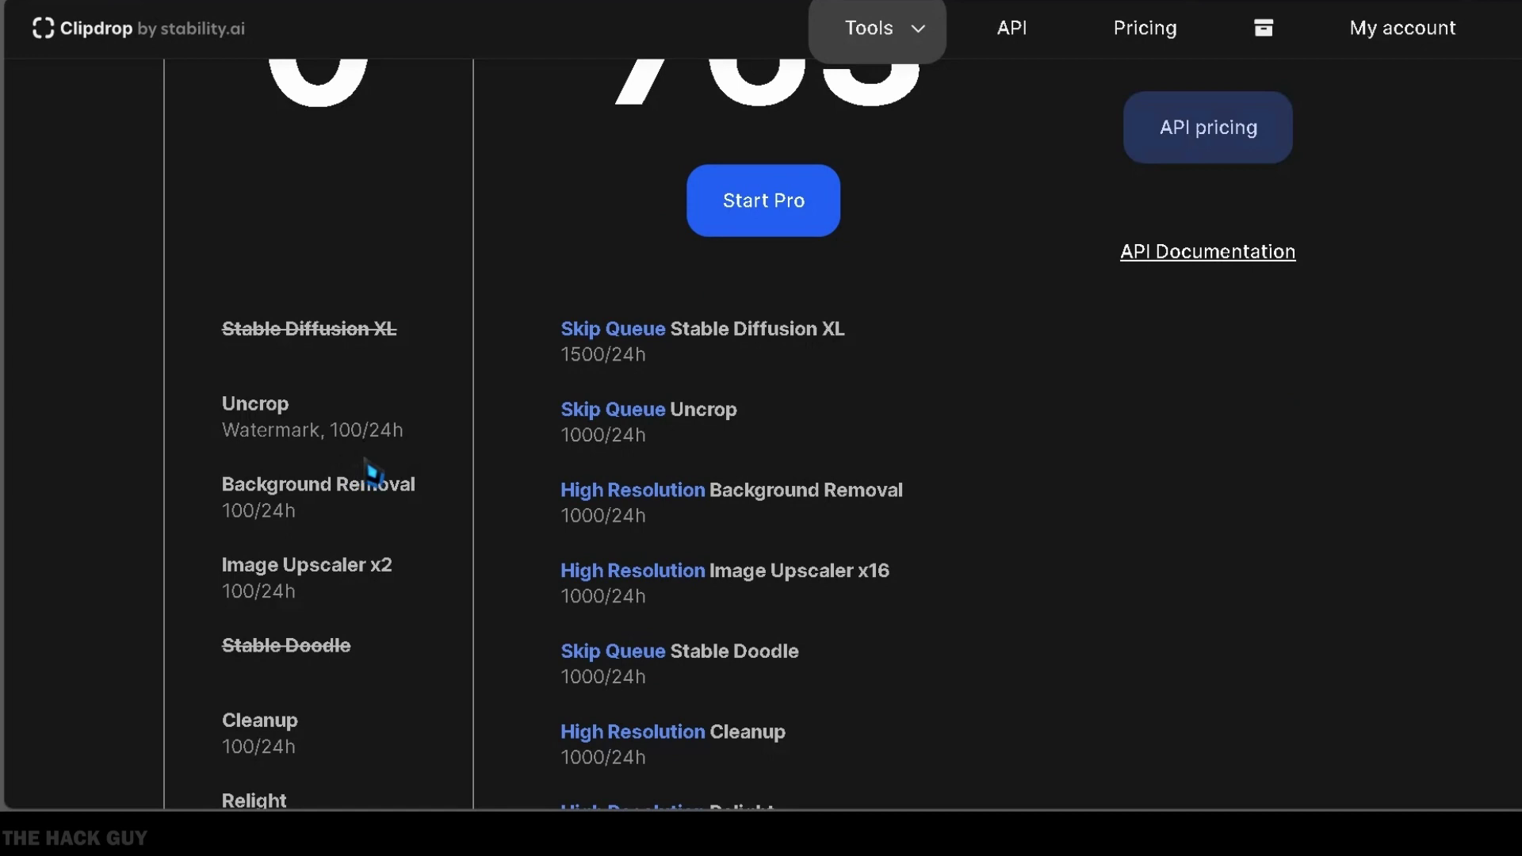
scroll(373, 472, "down", 2)
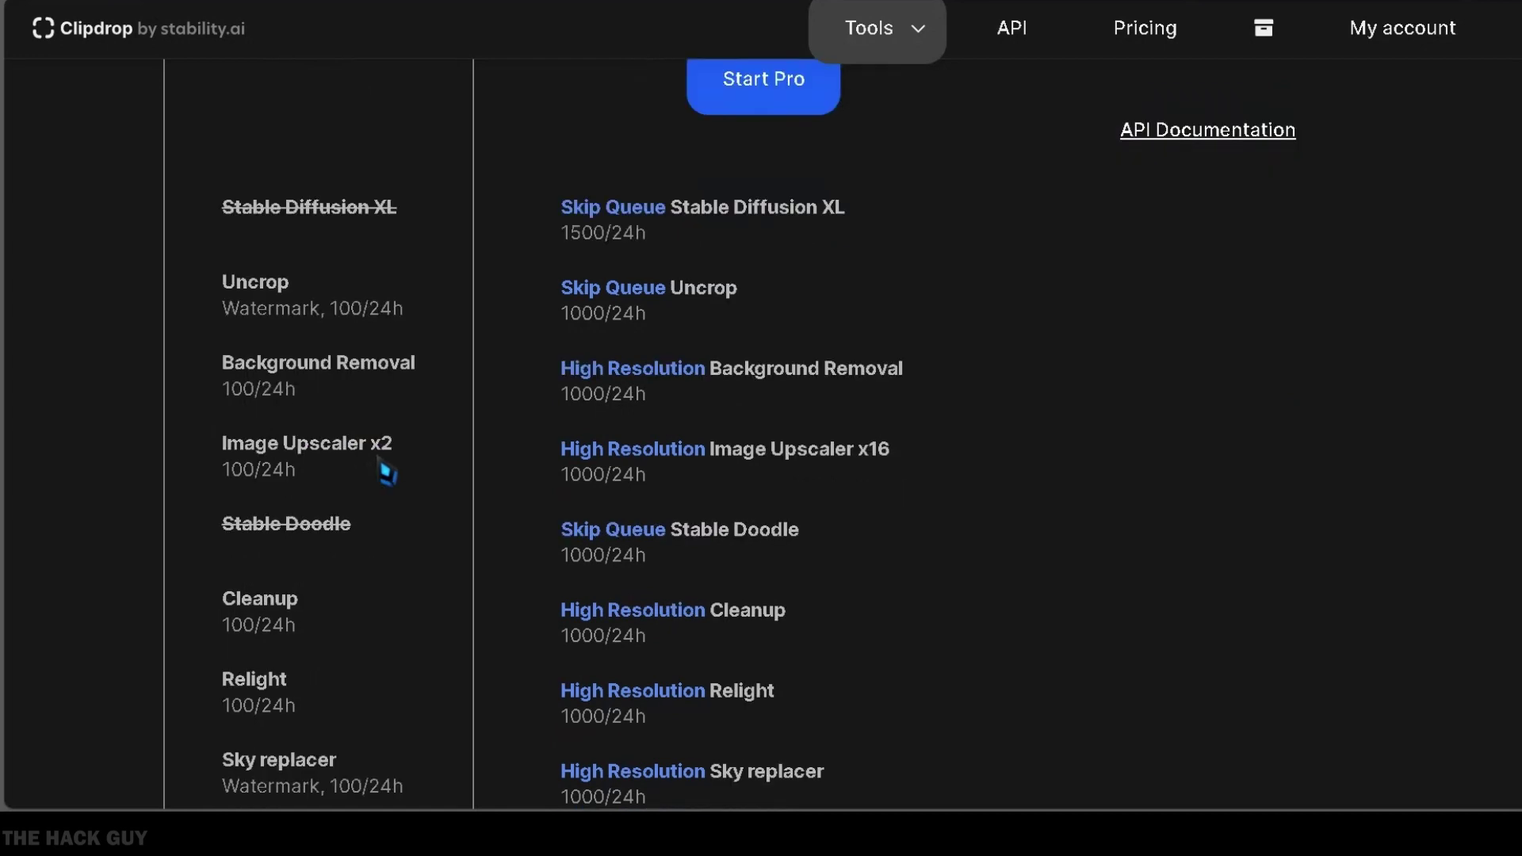
scroll(385, 471, "down", 3)
scroll(385, 472, "down", 3)
scroll(385, 471, "down", 3)
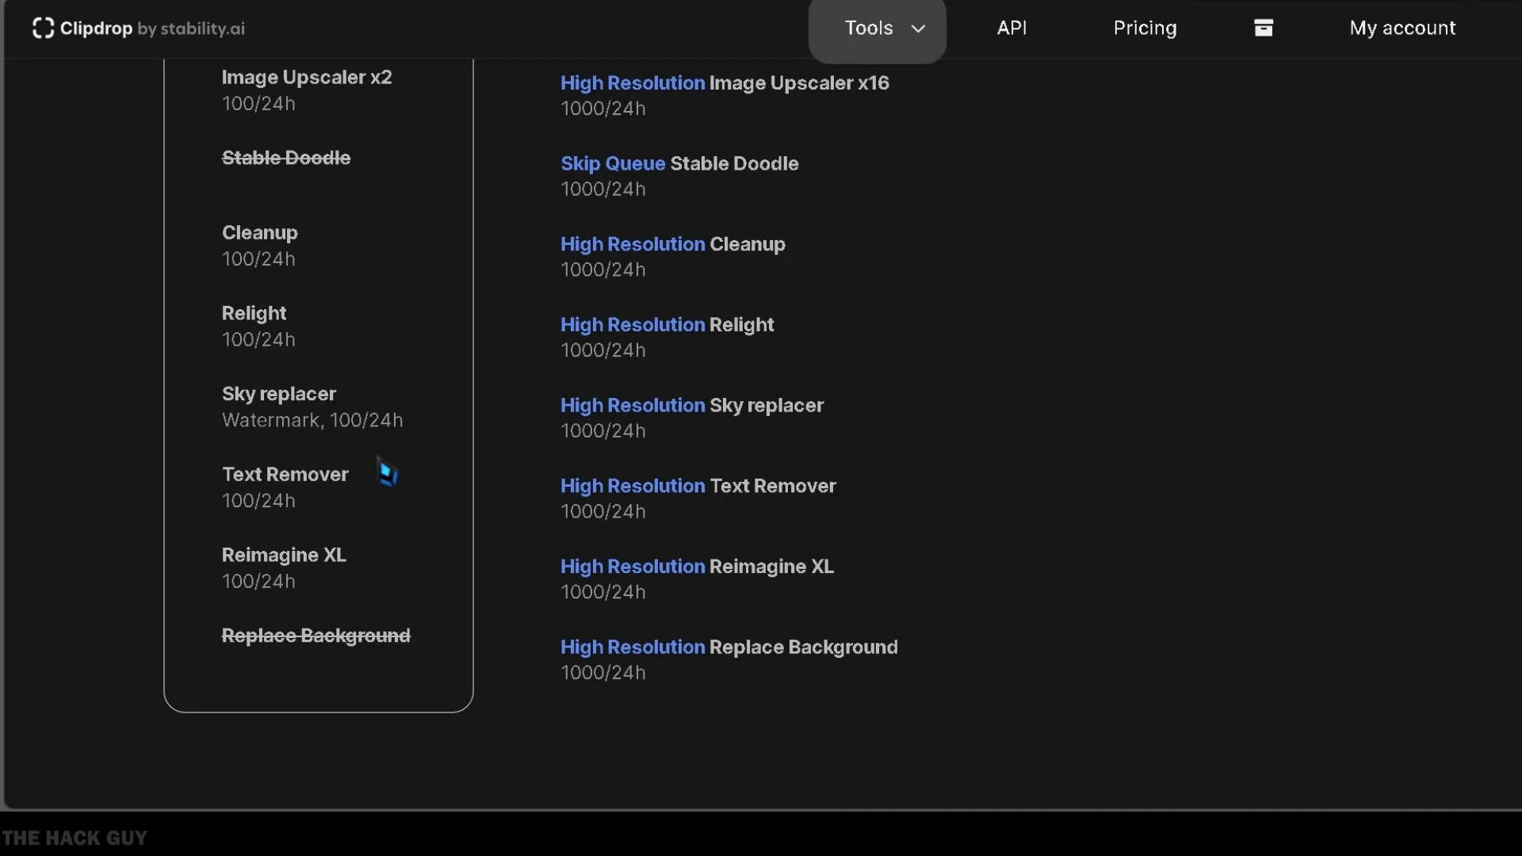
scroll(385, 471, "up", 1)
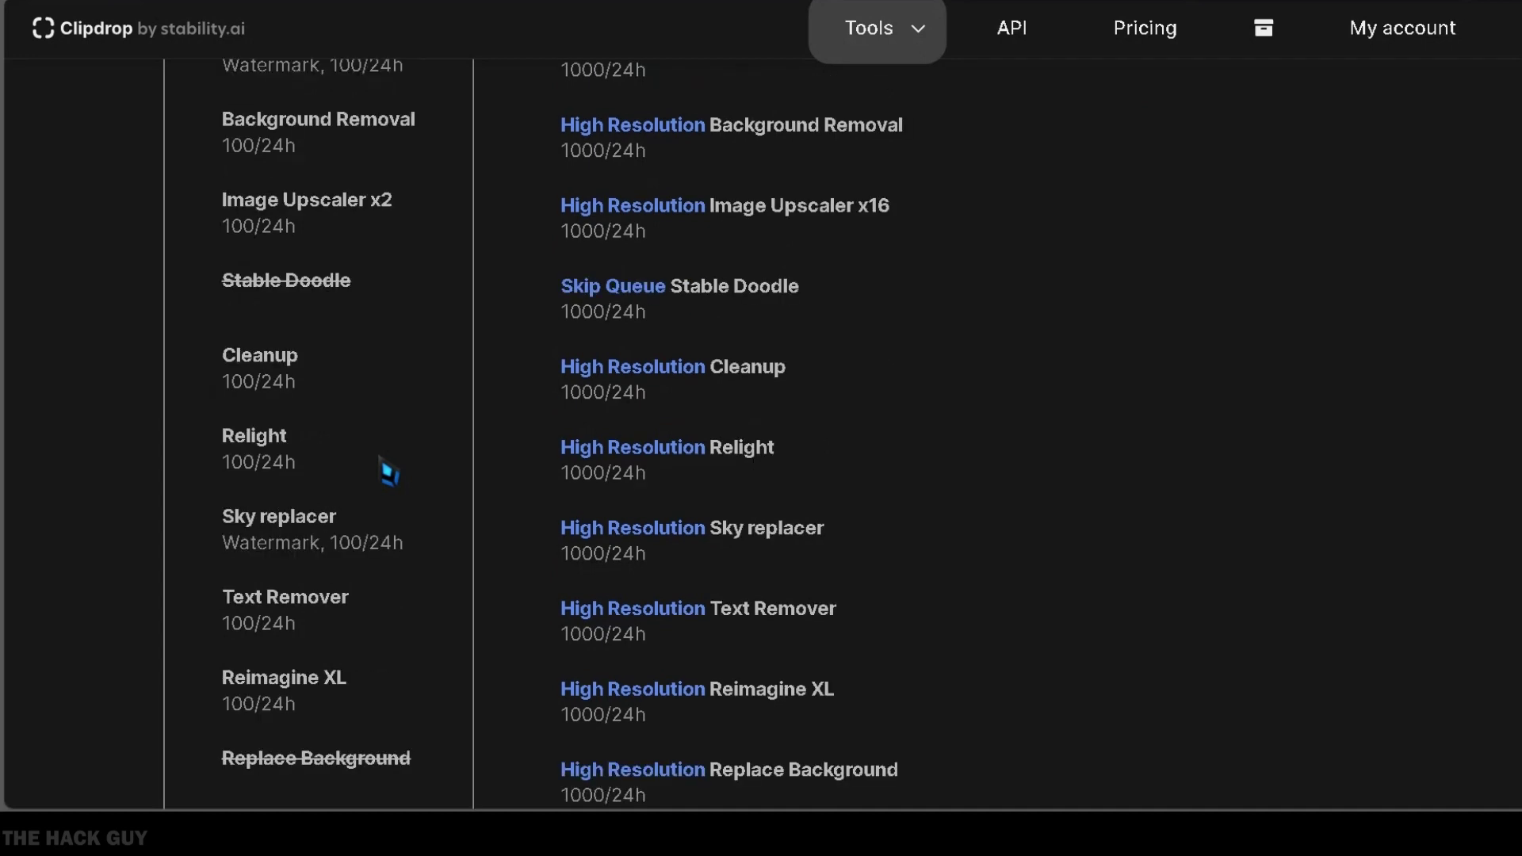
scroll(386, 472, "up", 3)
scroll(386, 471, "up", 3)
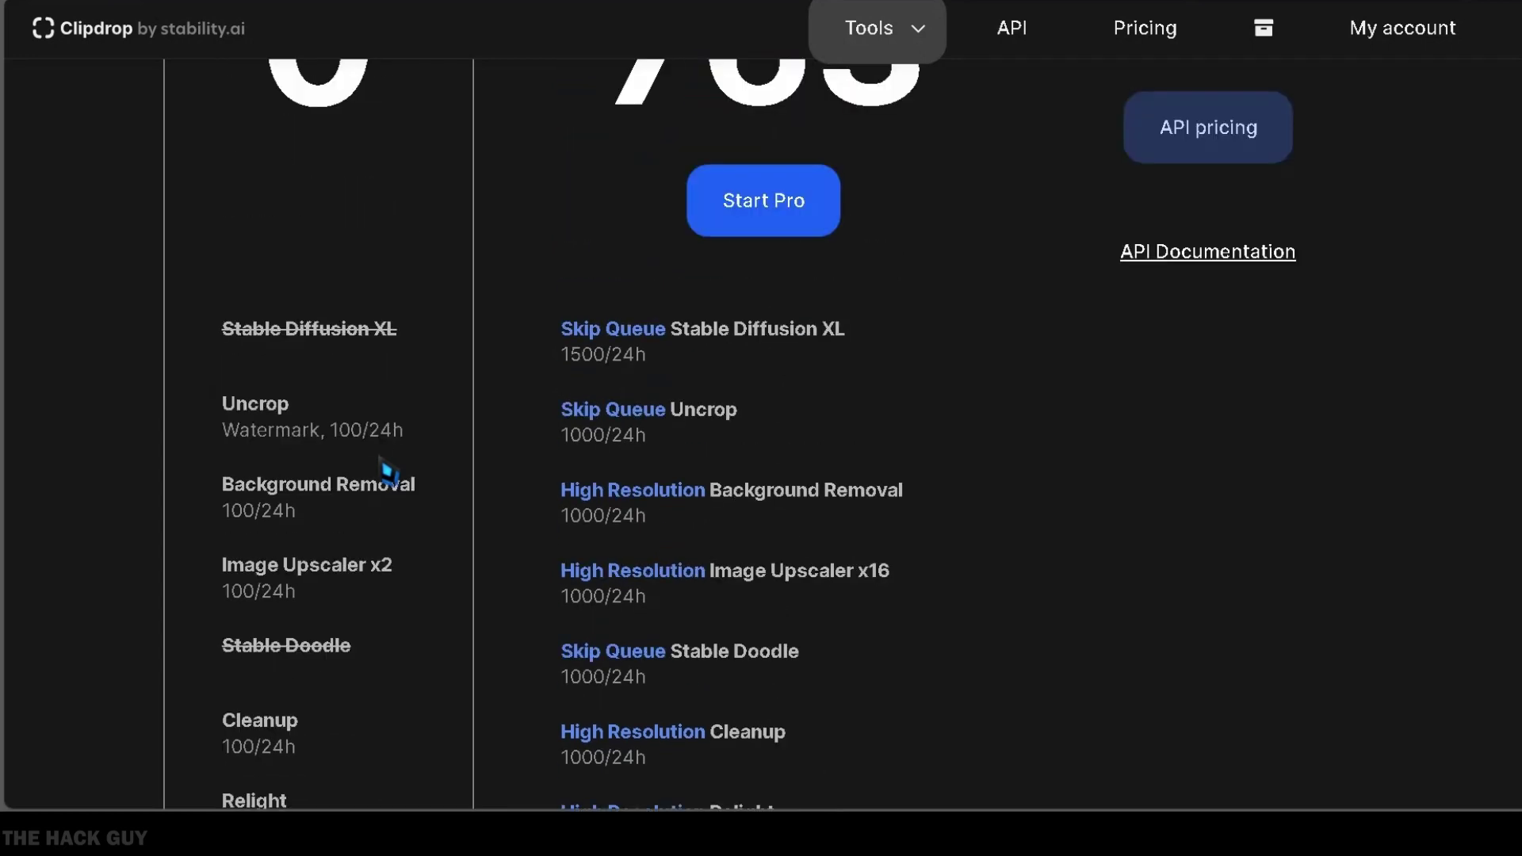